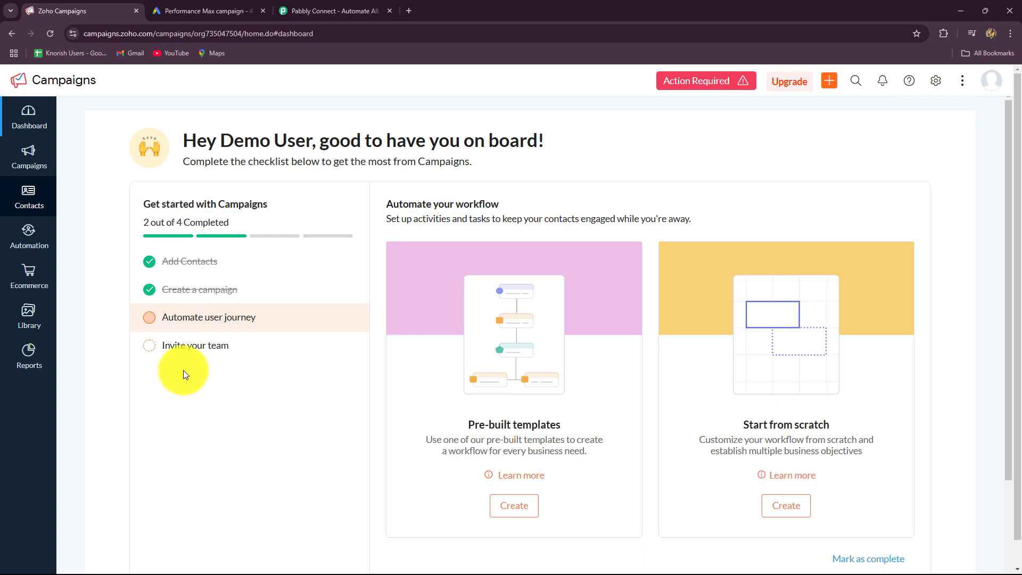
Set the Google Ads lead form to collect first and last name as separate fields
click(199, 9)
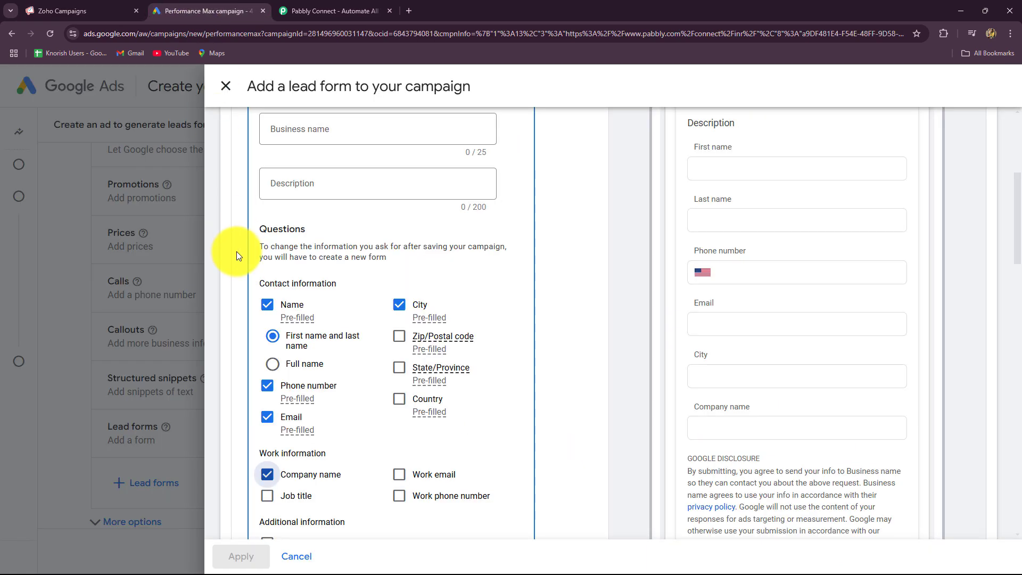
click(74, 6)
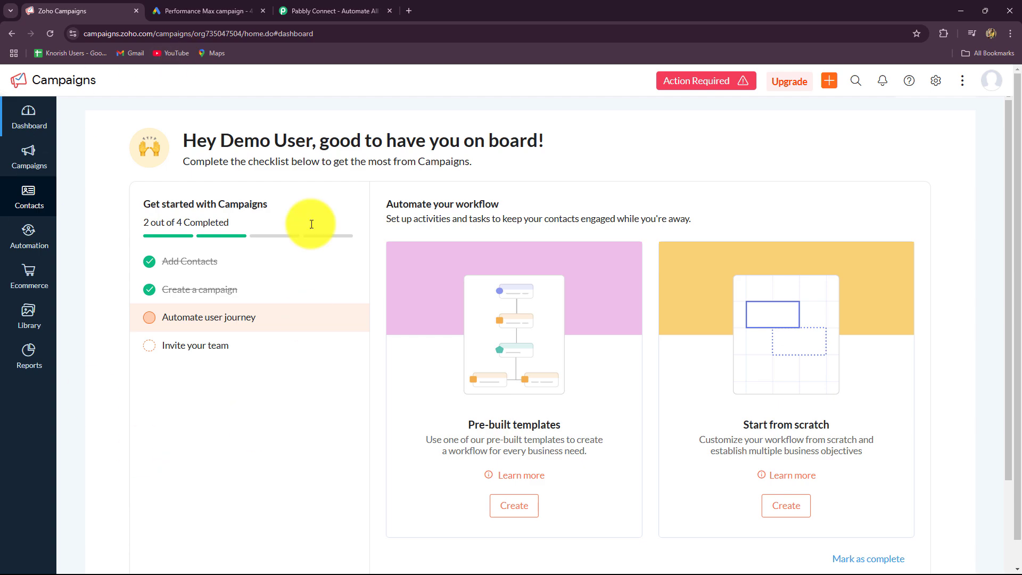
click(203, 11)
click(271, 336)
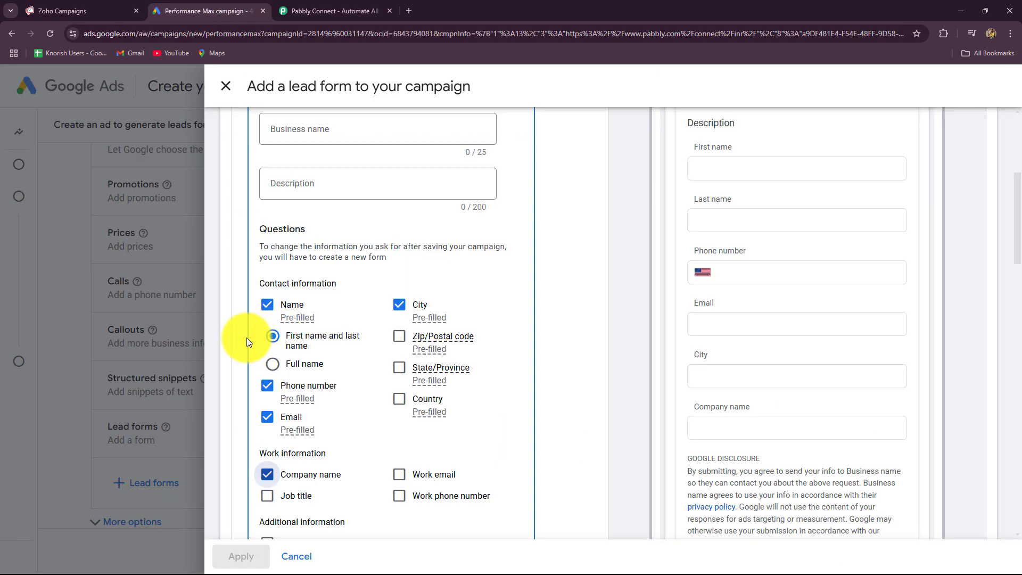
Switch to the Pabbly Connect page and close its sale popup
click(325, 11)
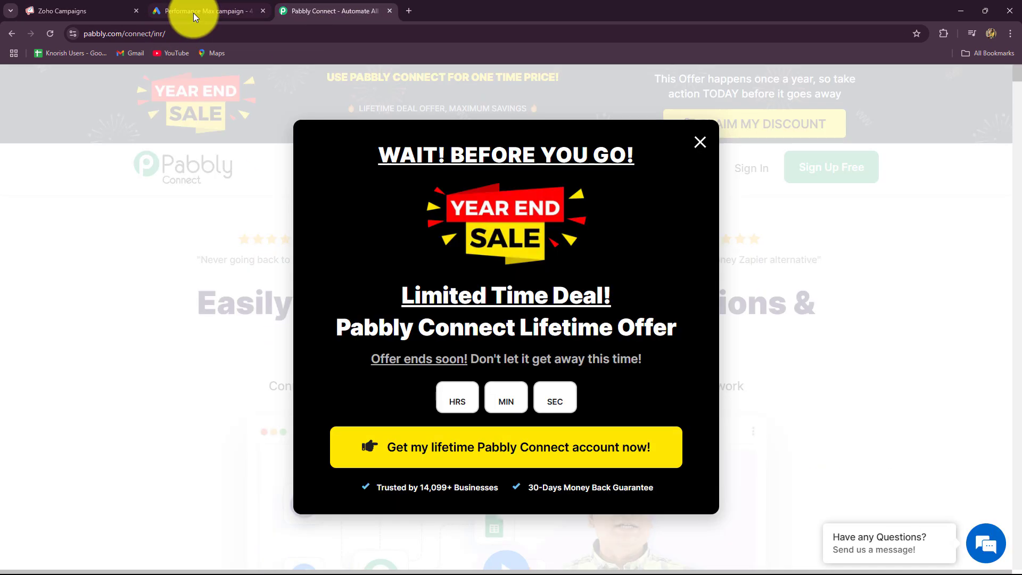
click(193, 12)
click(98, 11)
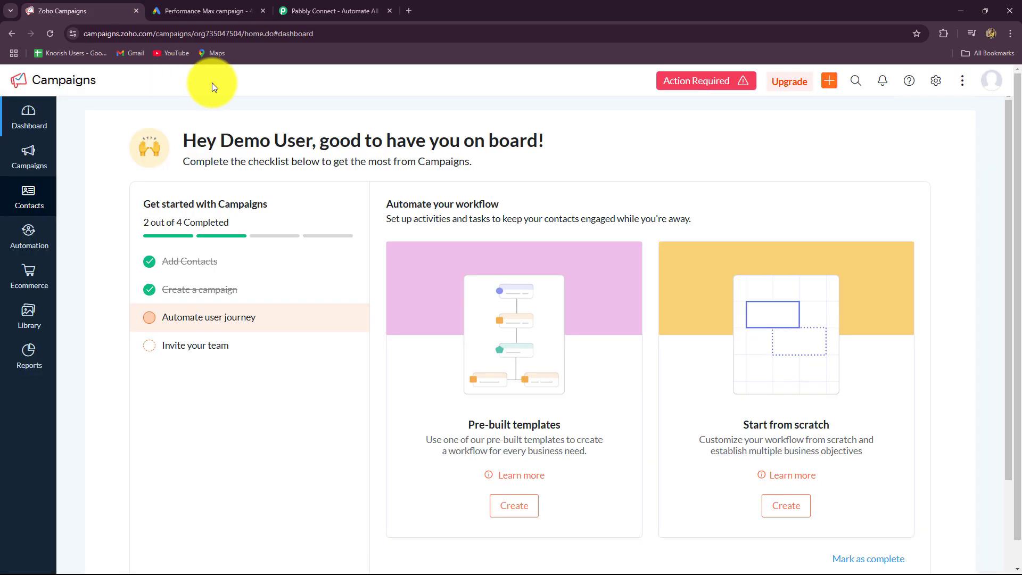
click(346, 10)
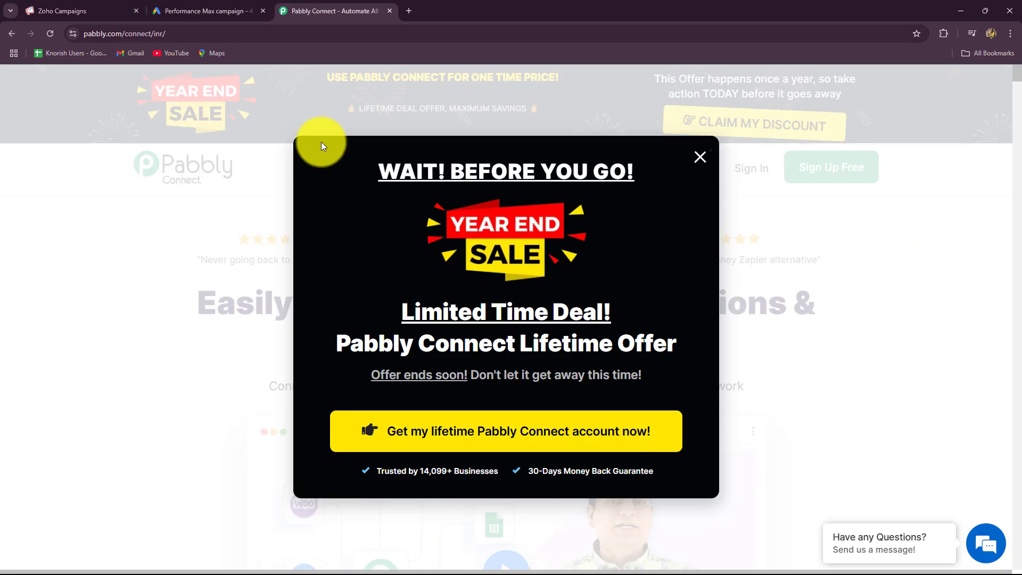
click(700, 156)
Make the Google Ads lead form ask for company name, then return to the Pabbly Connect page
click(230, 5)
click(258, 477)
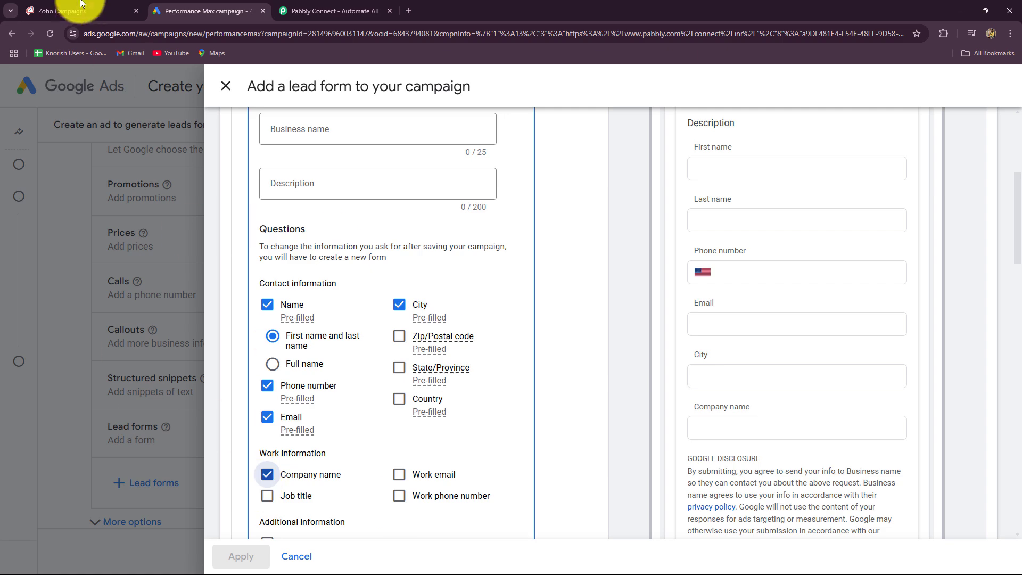
click(75, 11)
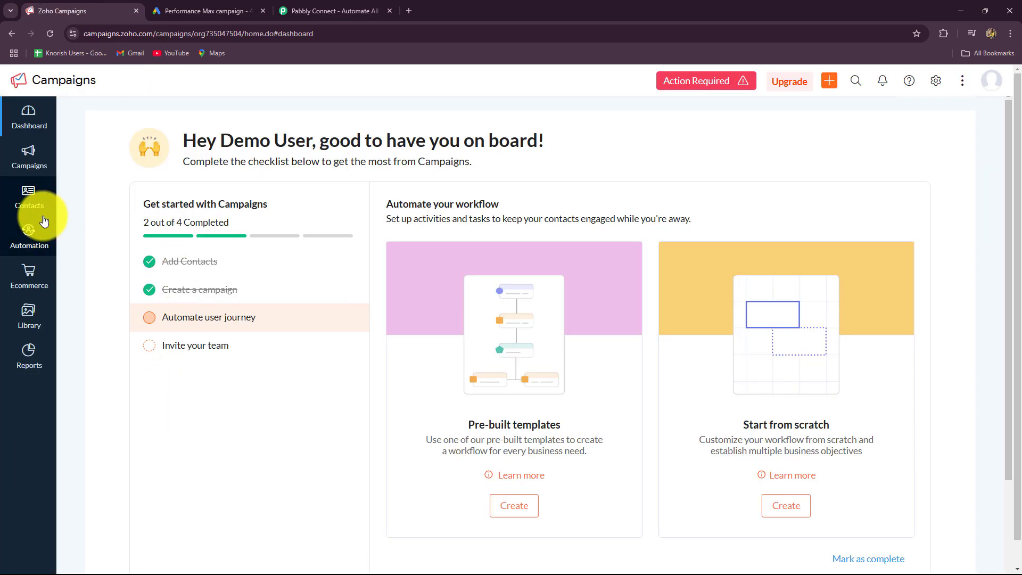
mouse_move(31, 195)
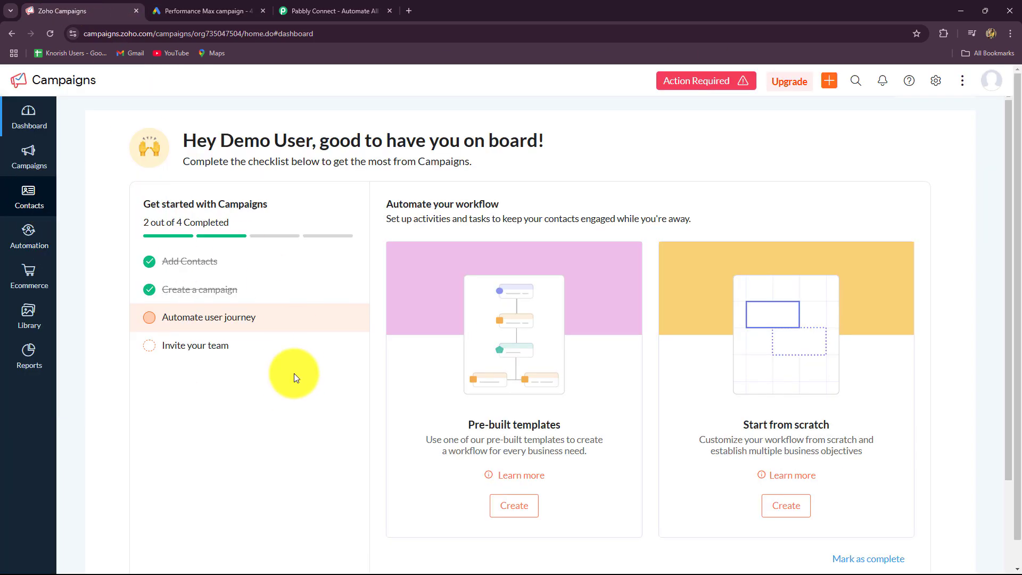
click(330, 9)
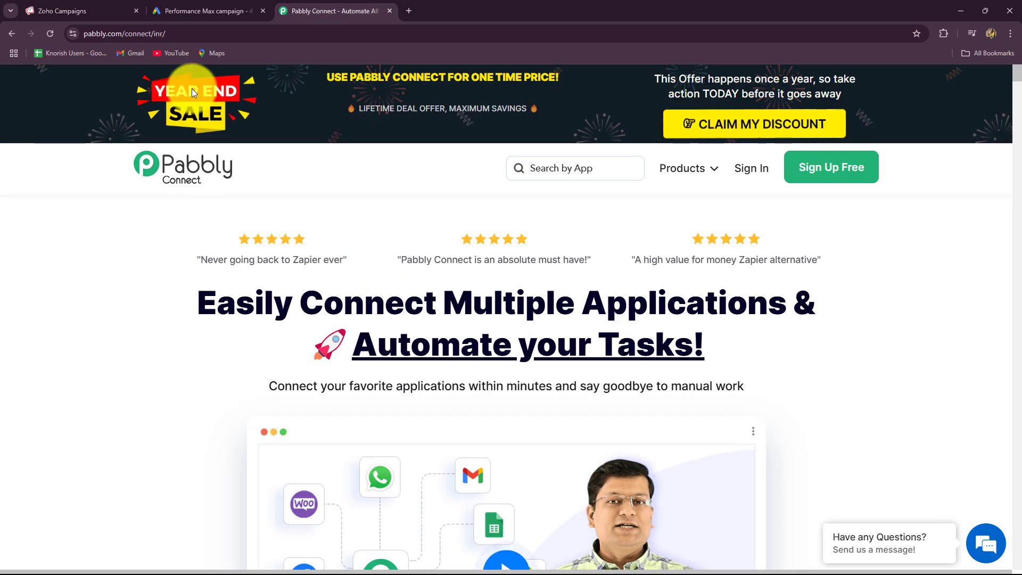
Highlight the Pabbly Connect homepage heading and tagline, then scroll down and back up
click(164, 33)
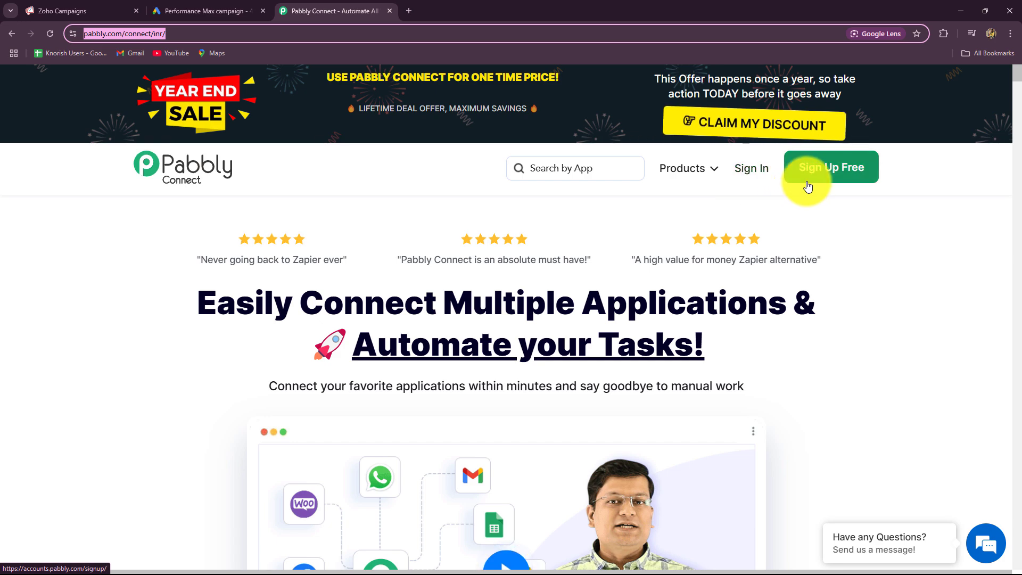
drag(206, 308, 267, 387)
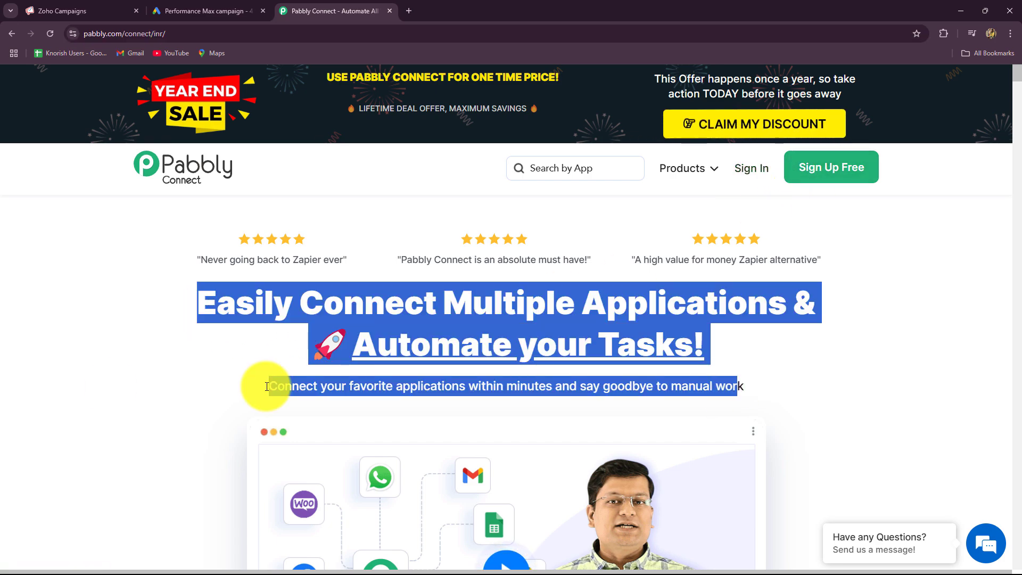
click(111, 386)
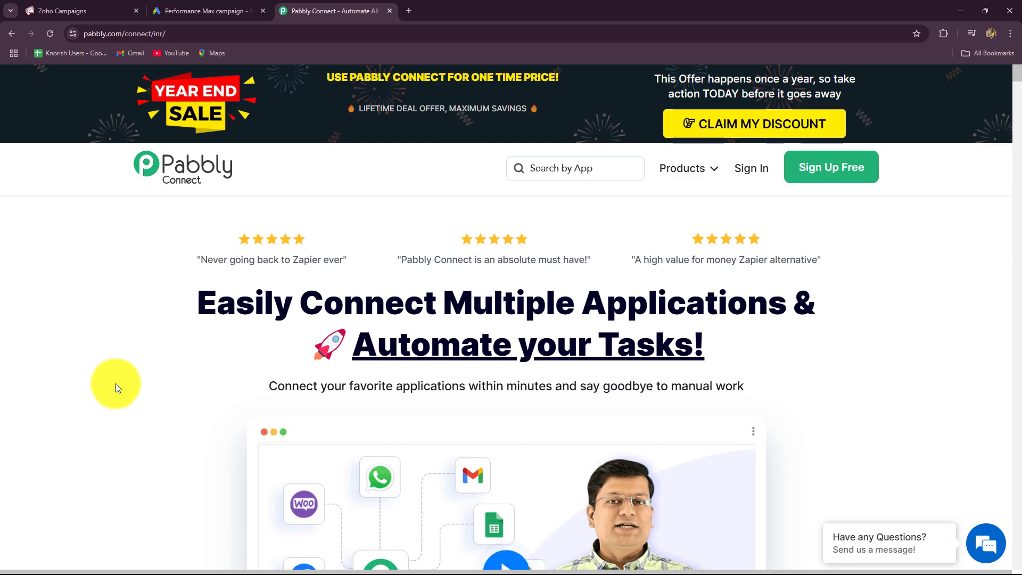
scroll(111, 379, down, 3)
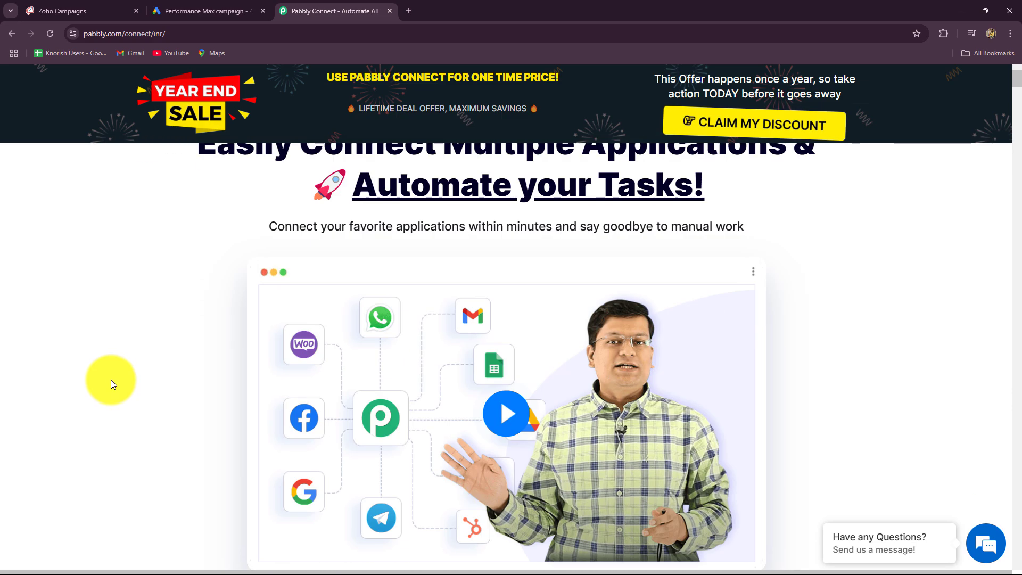
scroll(110, 379, up, 3)
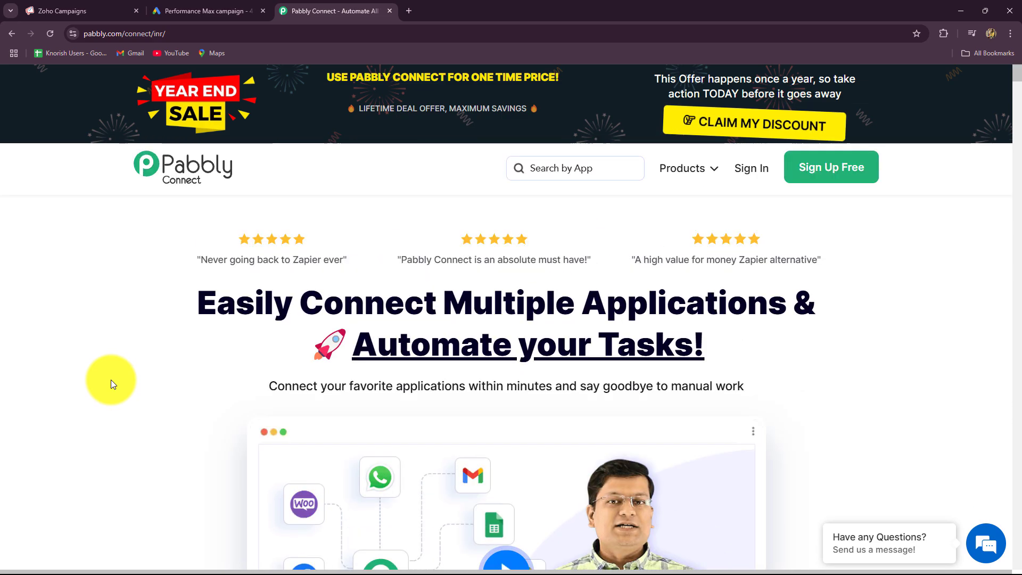
Go to the Pabbly account login with Sign In
click(740, 174)
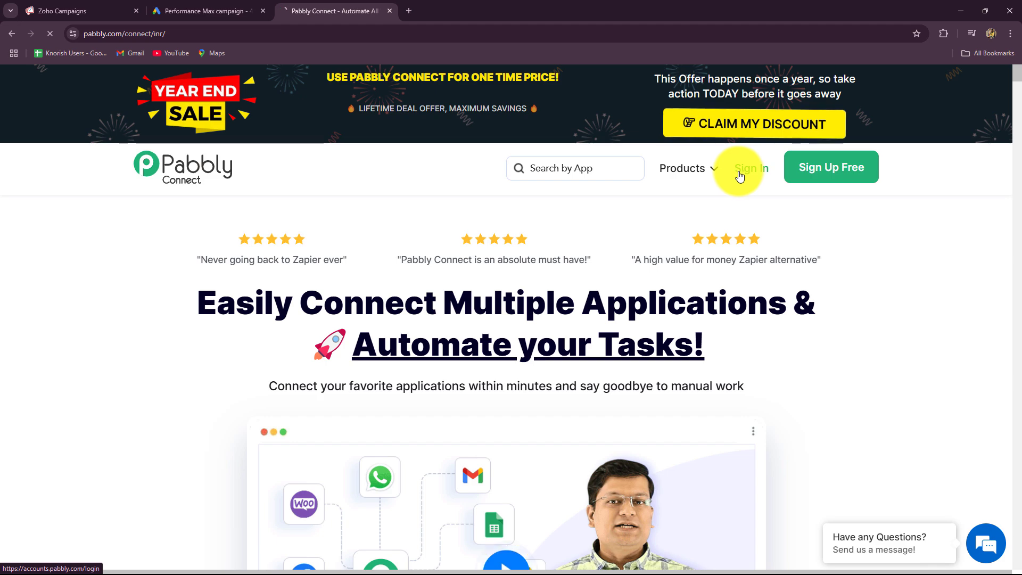
scroll(825, 386, down, 2)
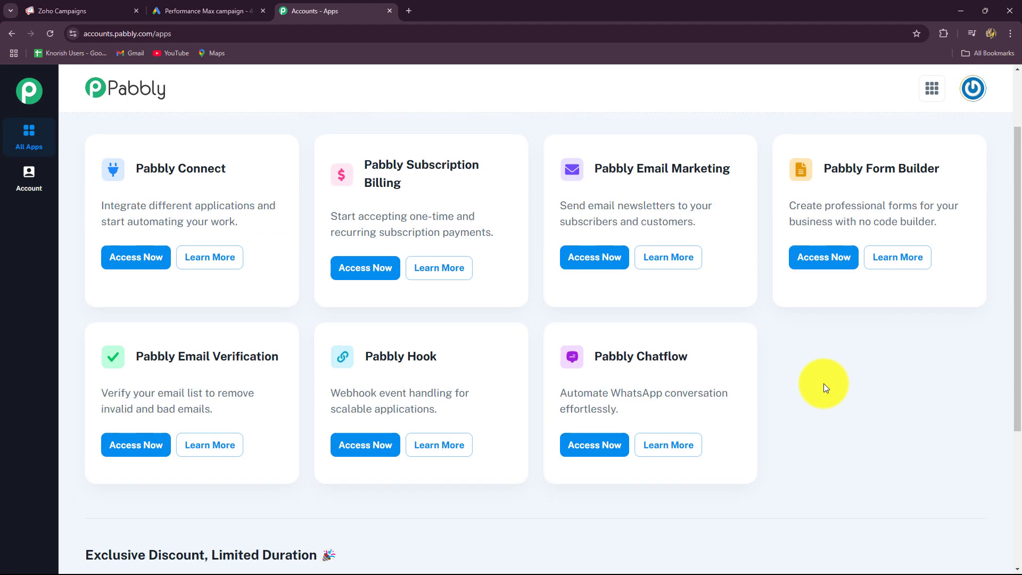
scroll(824, 384, up, 2)
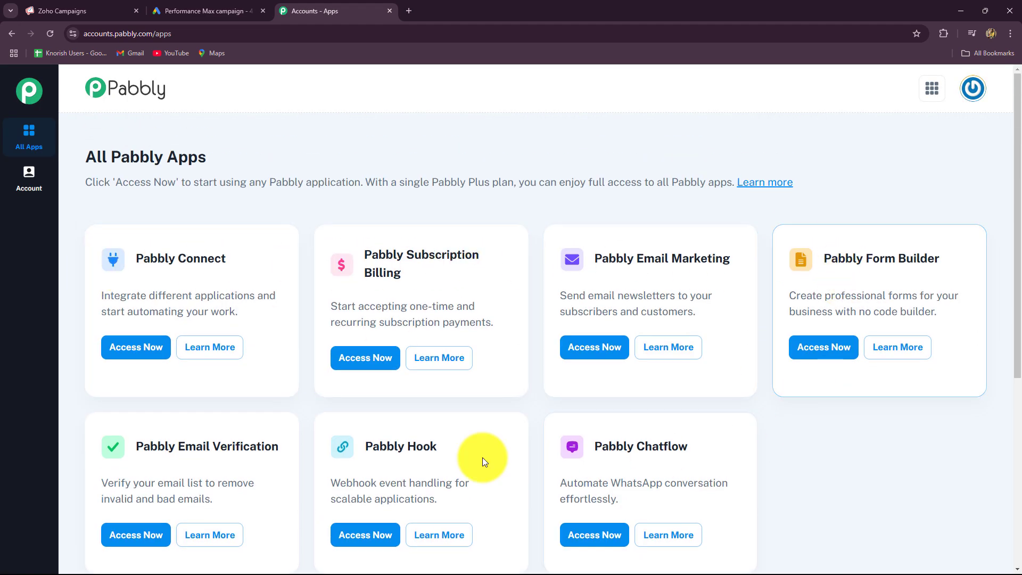
Open Pabbly Connect from the All Pabbly Apps list and scroll to its Folders list
triple_click(138, 260)
click(138, 347)
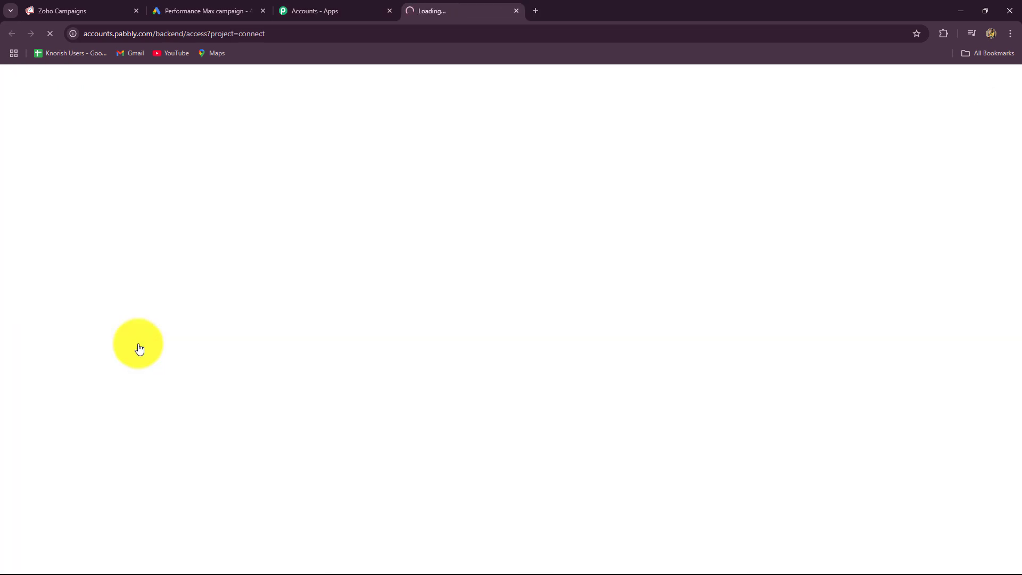
scroll(132, 330, down, 5)
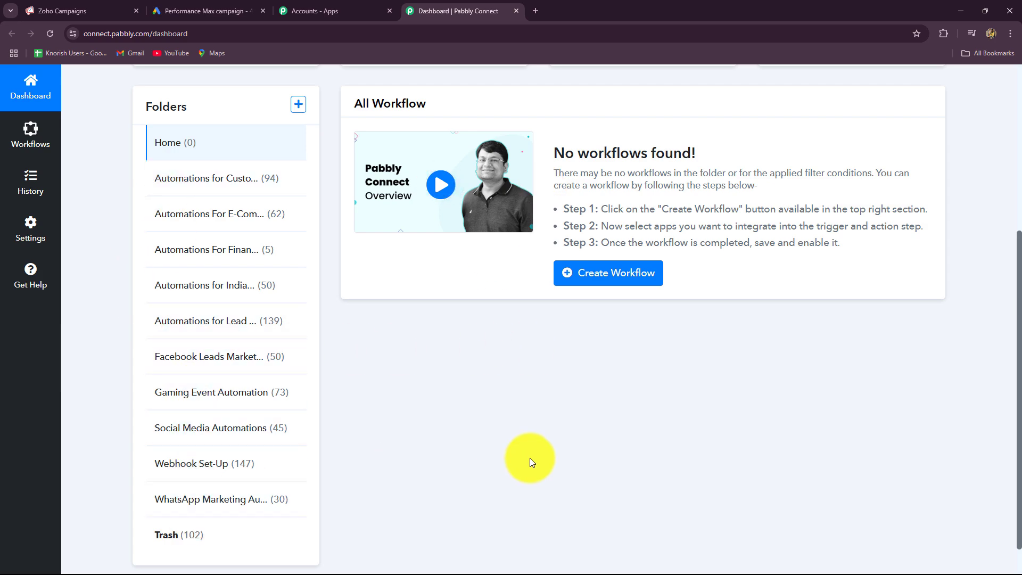
scroll(529, 458, up, 4)
Create workflow 'Add or Update Zoho Campaigns Subscriber for Google Ads Lead' in the Automations for Lead Management folder
click(859, 147)
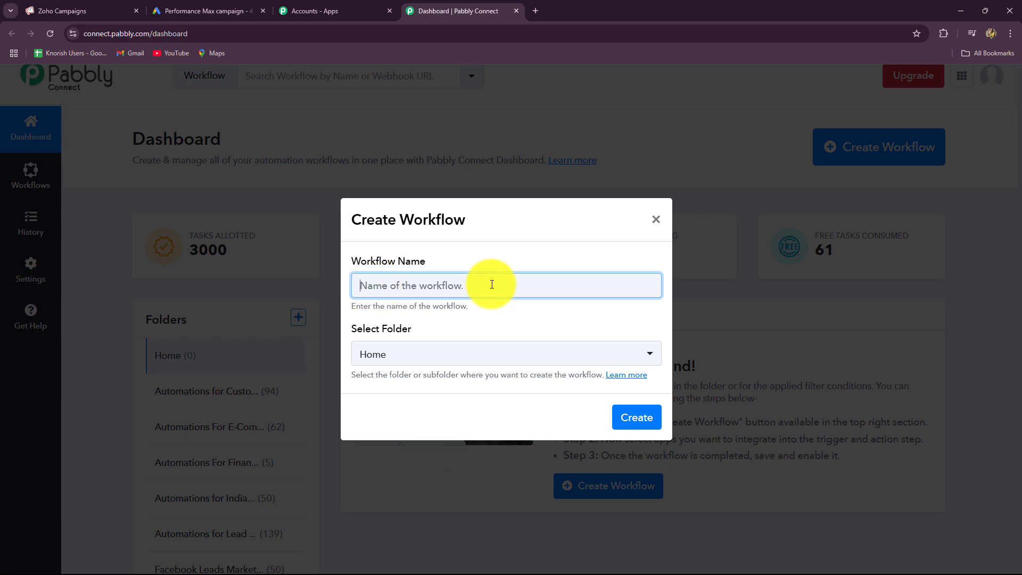
text(Add or Update Zoho Campaigns Subscriber for Google Ads Lead)
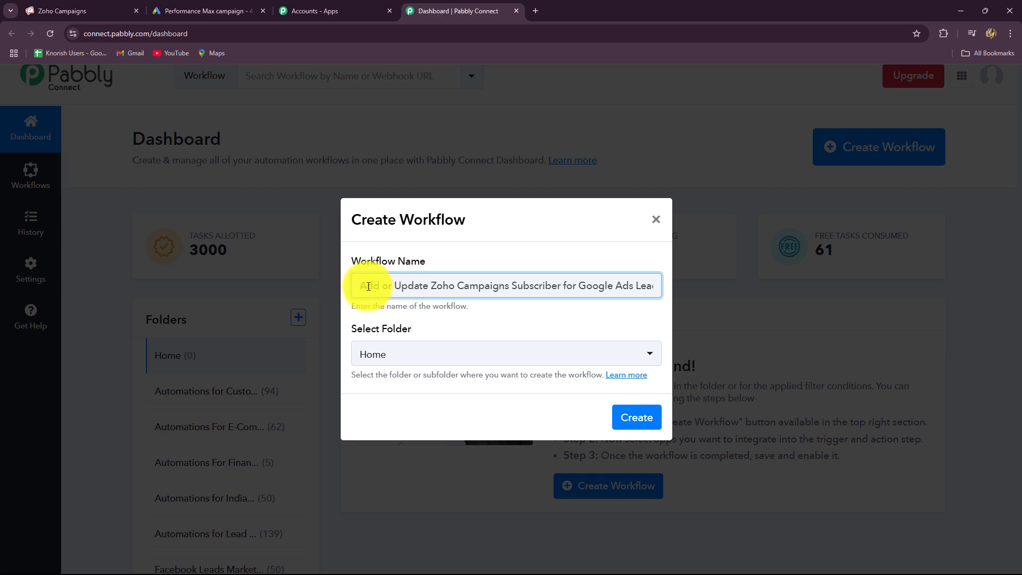
drag(388, 285, 715, 322)
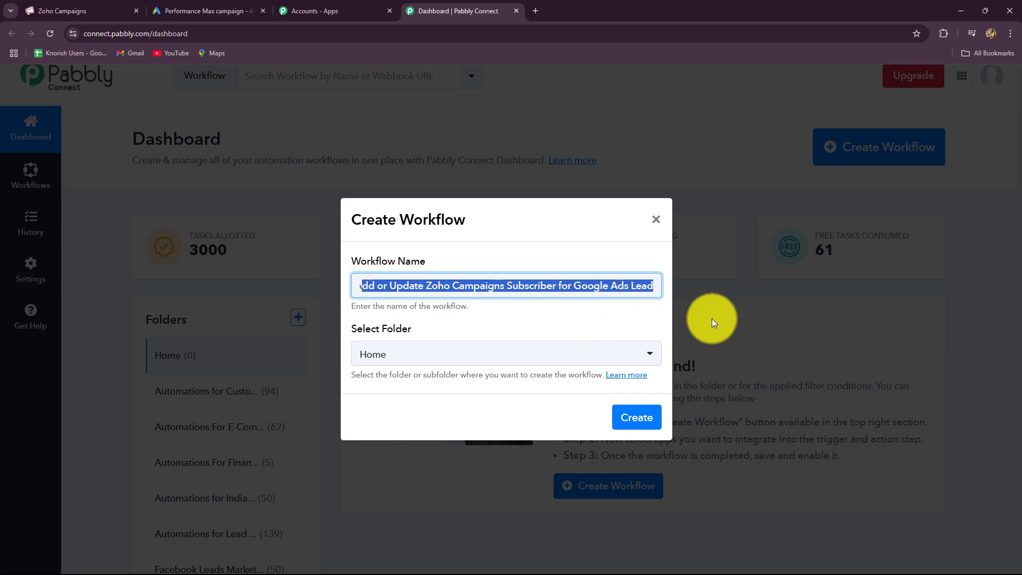
click(613, 325)
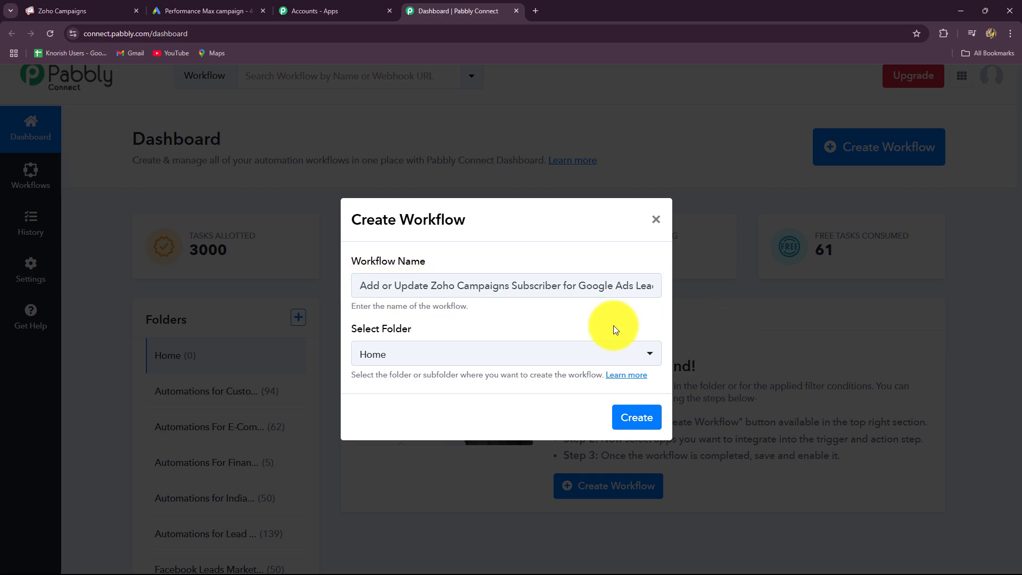
click(406, 359)
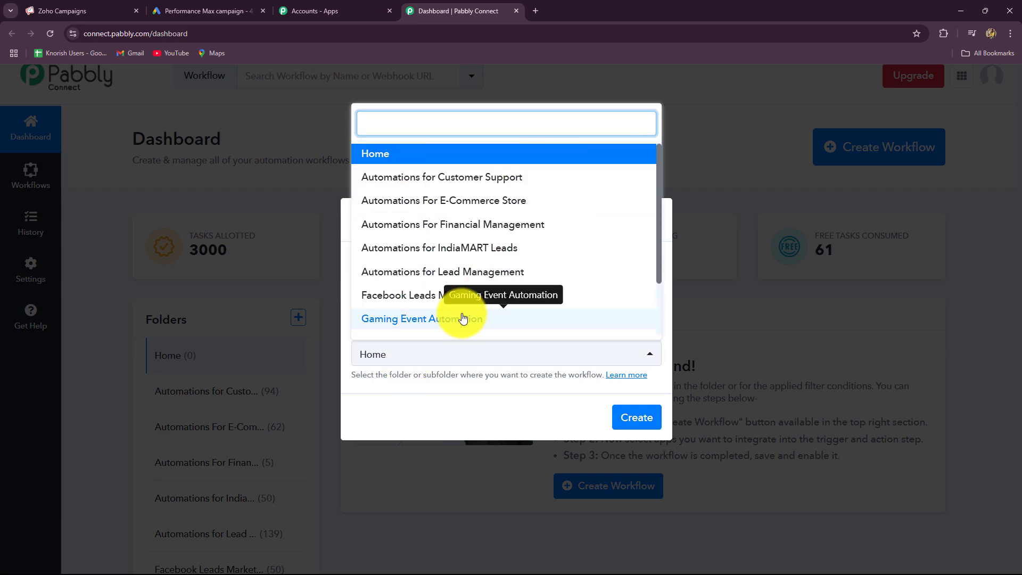
scroll(462, 319, down, 2)
scroll(462, 319, up, 2)
click(421, 273)
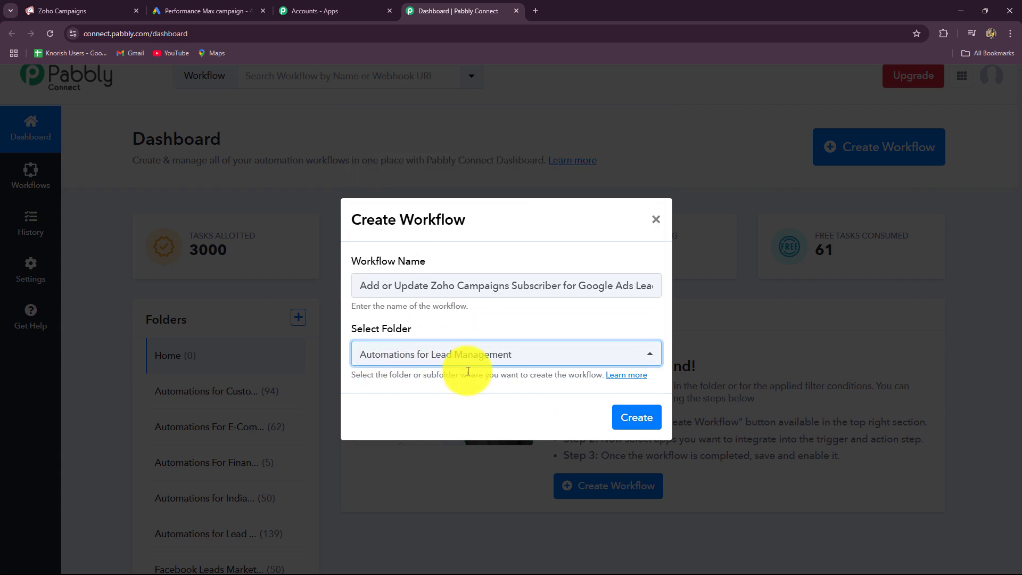
click(643, 422)
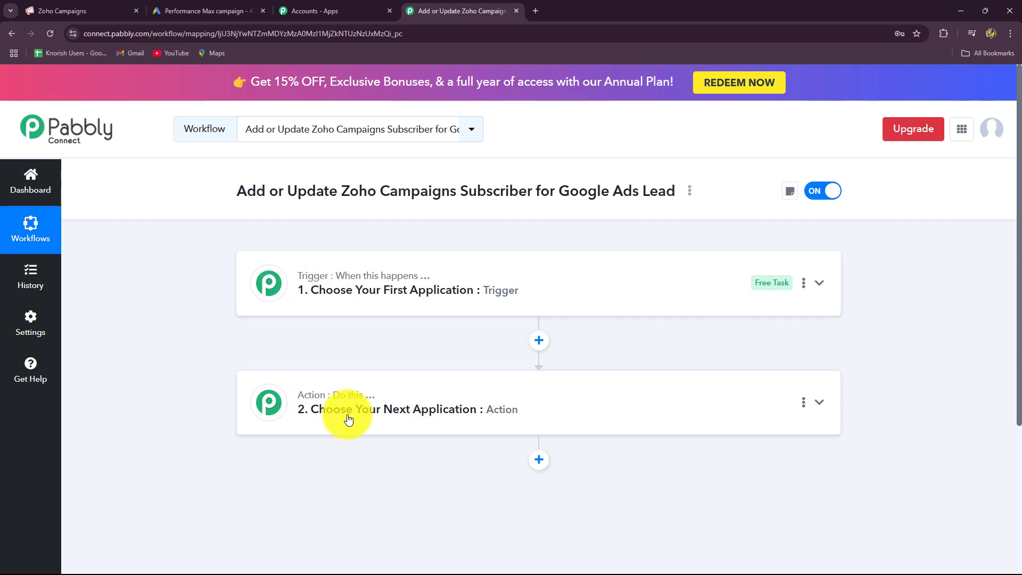
Set the trigger to Google Ads with the New Lead Form Entry event
click(321, 306)
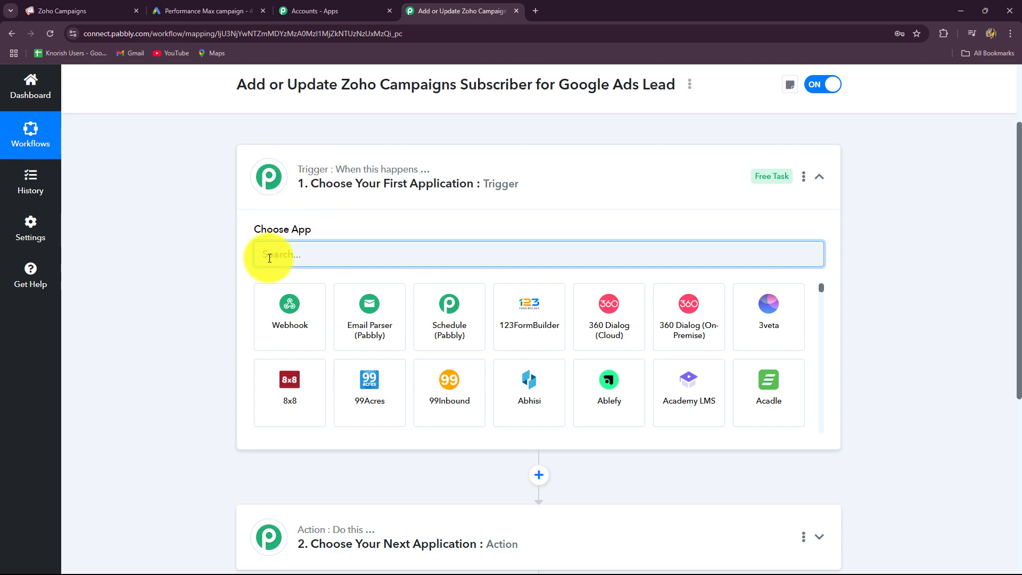
click(224, 11)
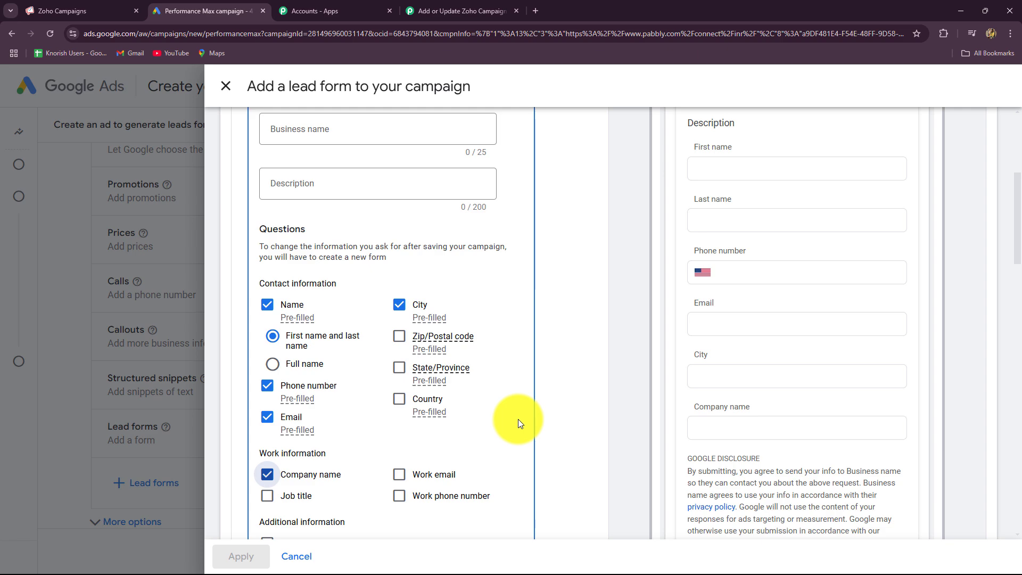
click(420, 9)
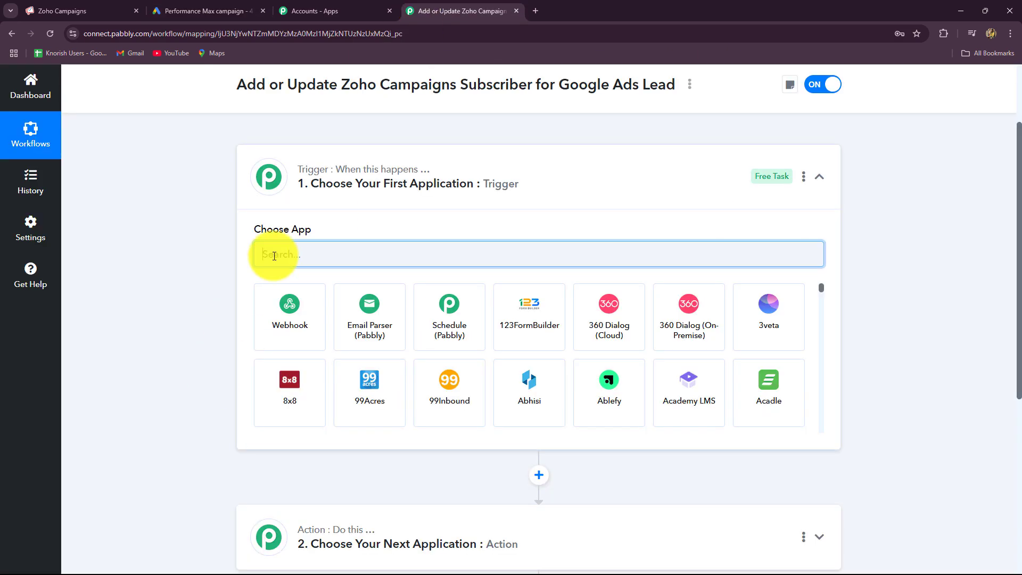
text(Googl)
click(293, 321)
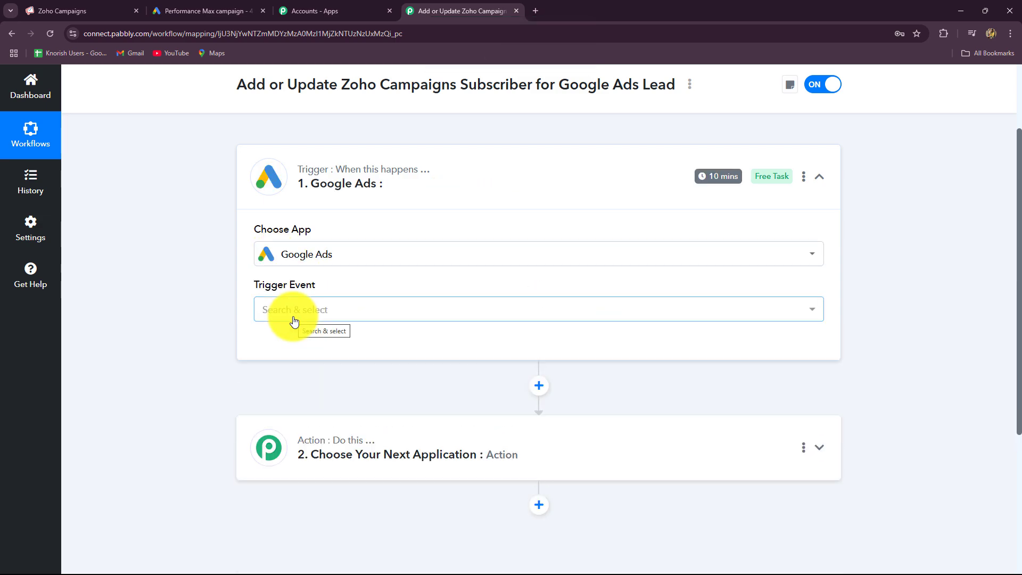
click(294, 321)
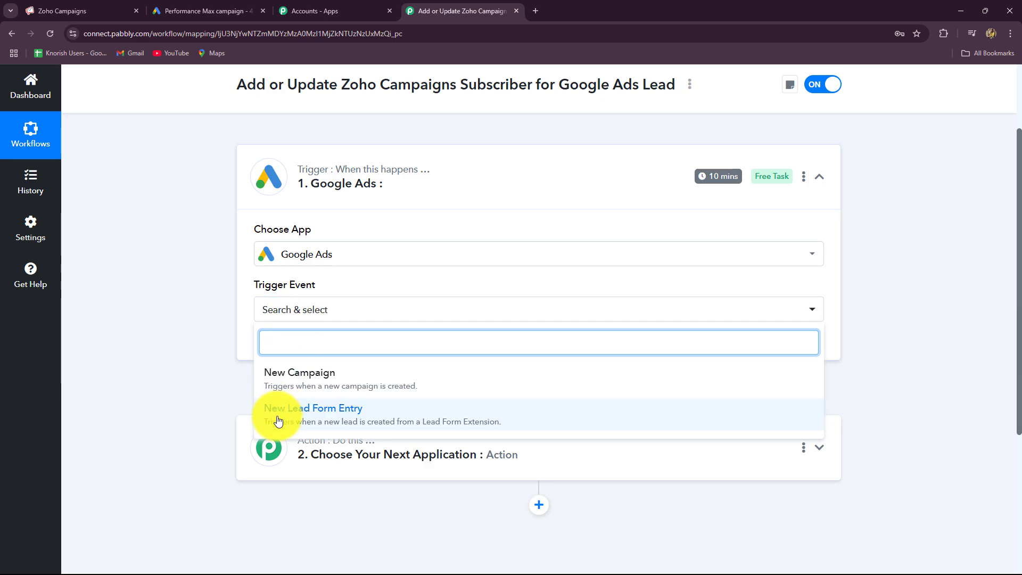
click(307, 419)
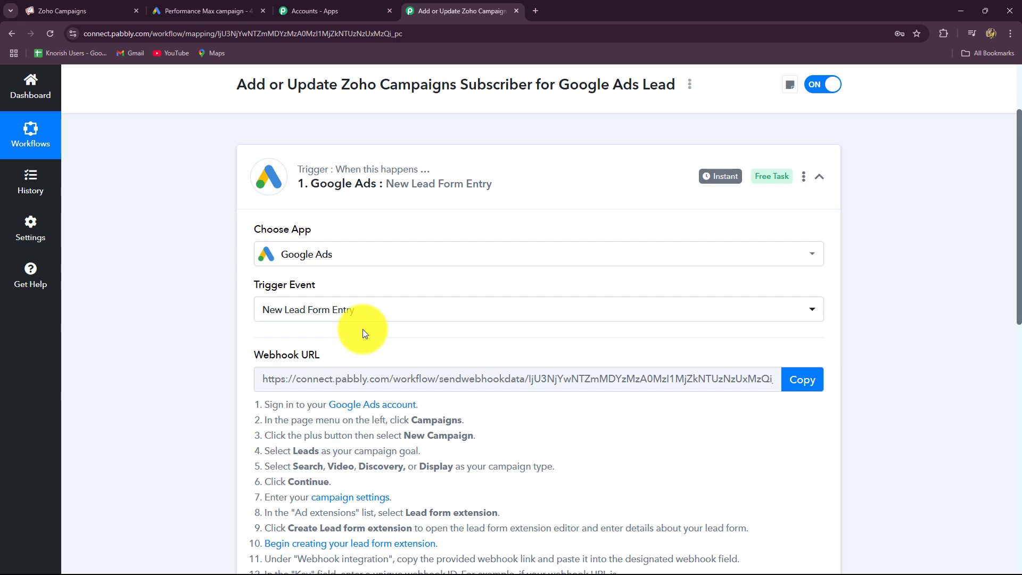
Review the trigger setup instructions and copy the webhook URL to start listening
scroll(413, 325, down, 8)
scroll(168, 354, up, 7)
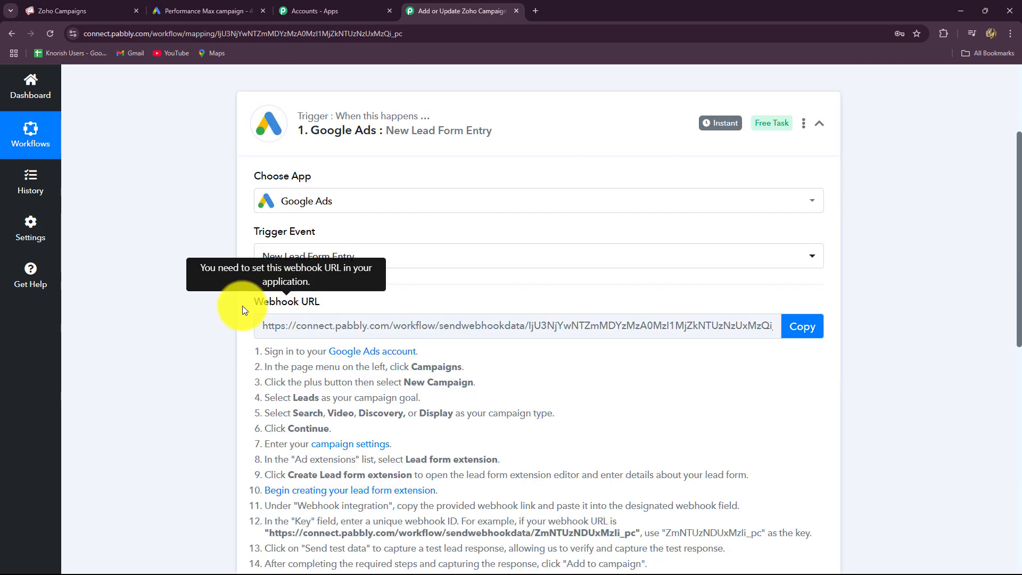
scroll(263, 265, down, 2)
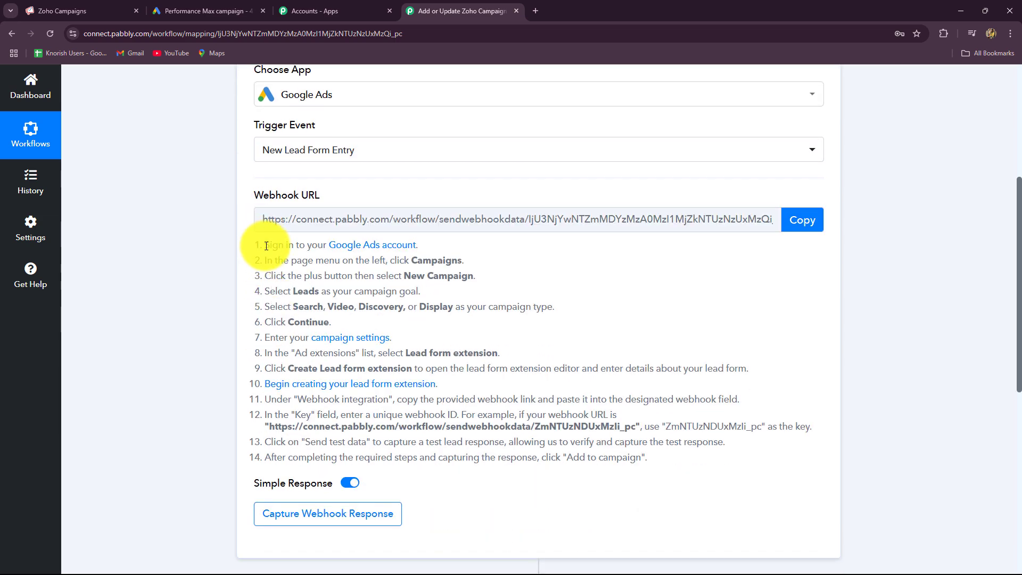
scroll(570, 365, up, 3)
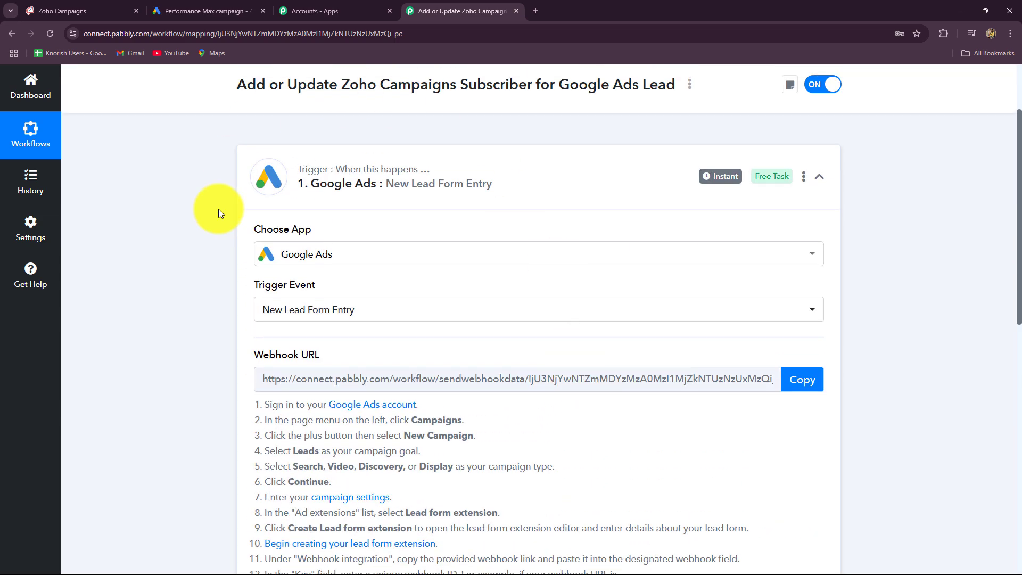
scroll(417, 407, down, 3)
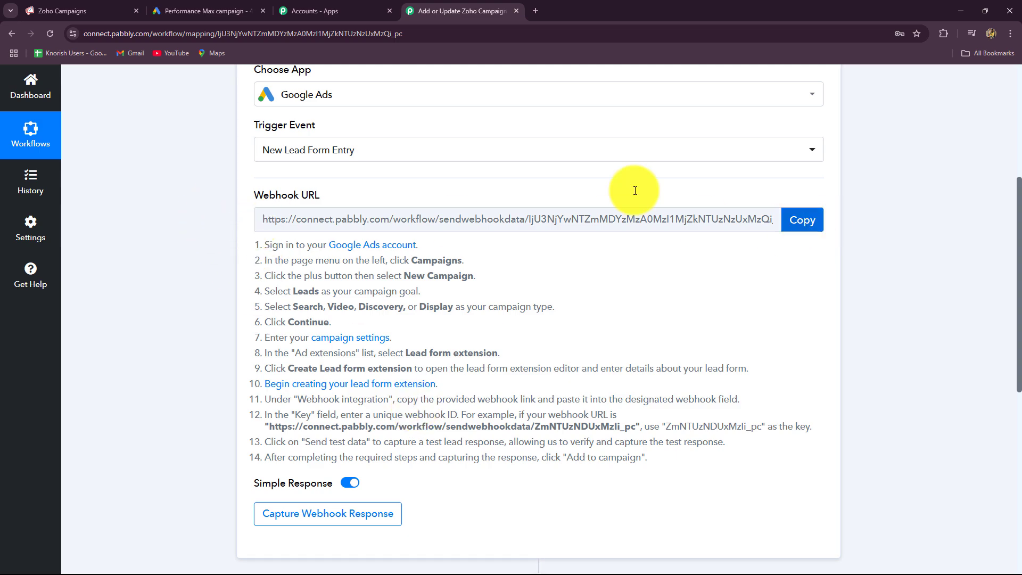
click(190, 8)
click(458, 11)
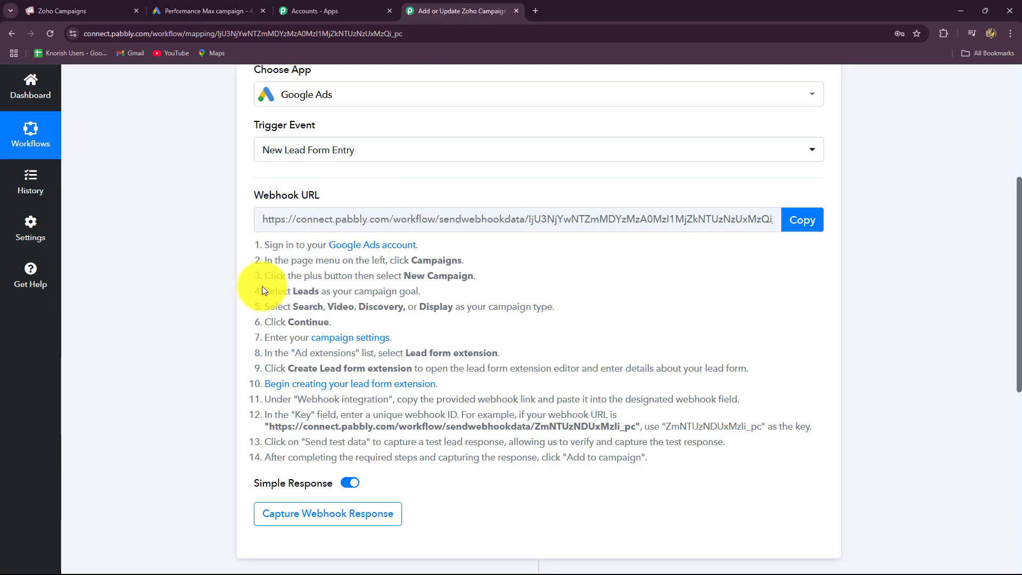
drag(268, 248, 695, 461)
click(682, 495)
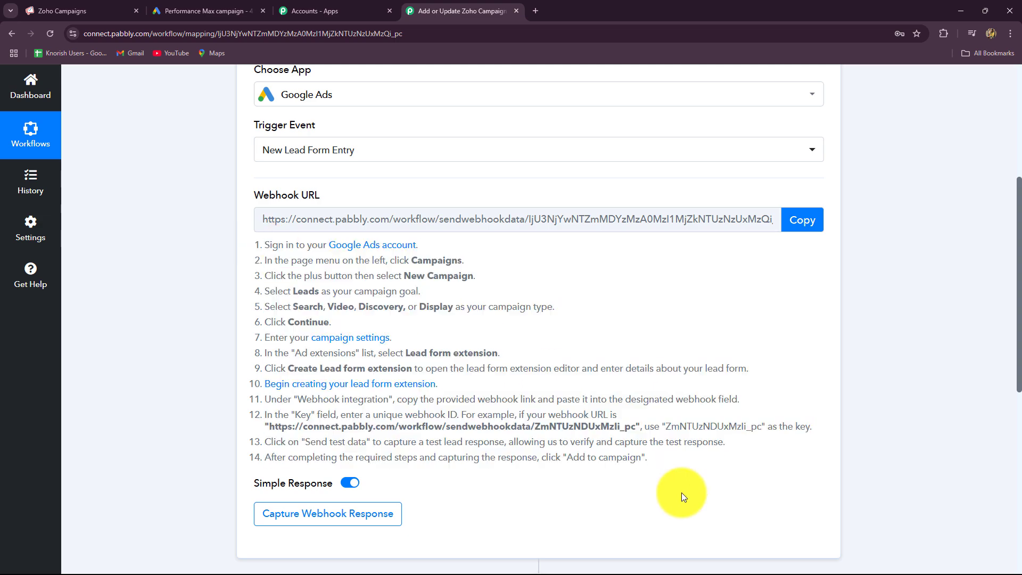
click(796, 220)
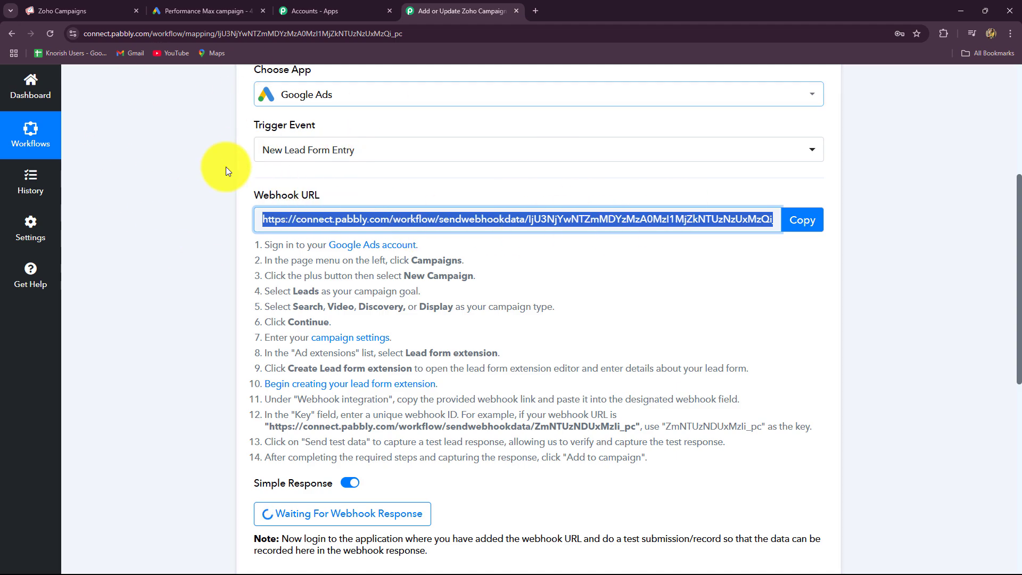
Uncheck Company name under Work information, leaving name, phone number, email and city
click(185, 8)
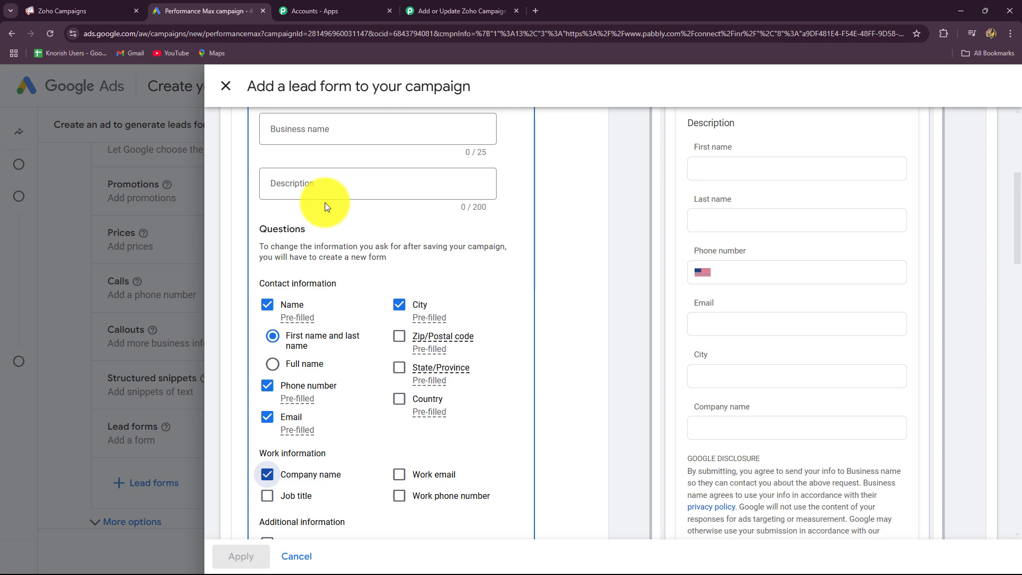
scroll(574, 299, up, 5)
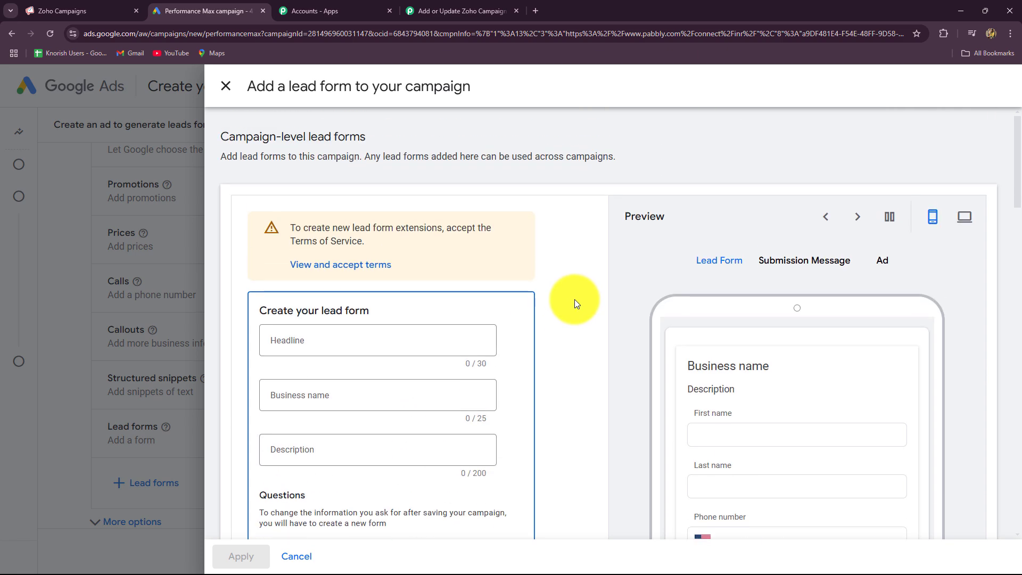
scroll(575, 304, down, 2)
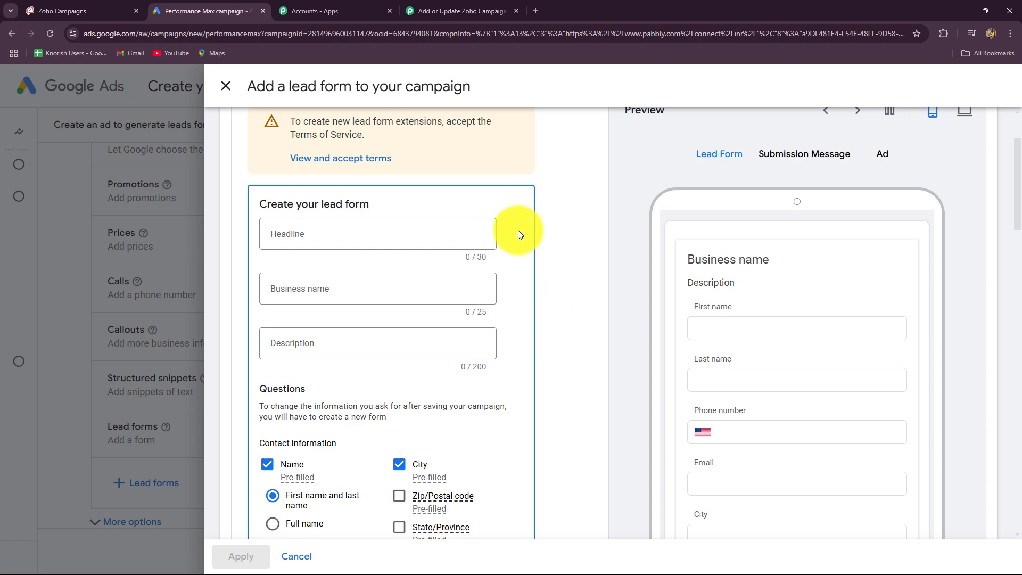
scroll(519, 230, down, 5)
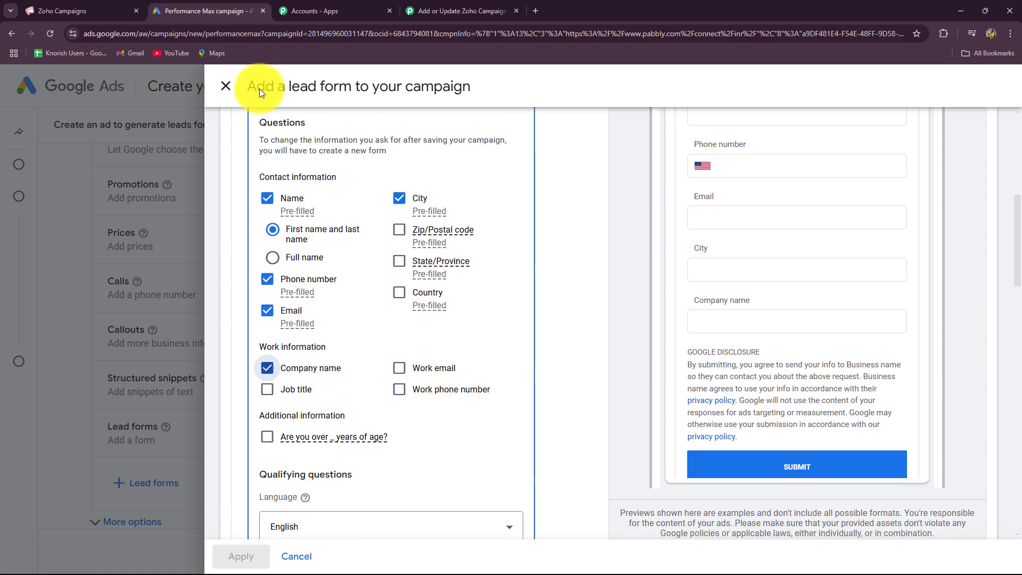
click(267, 368)
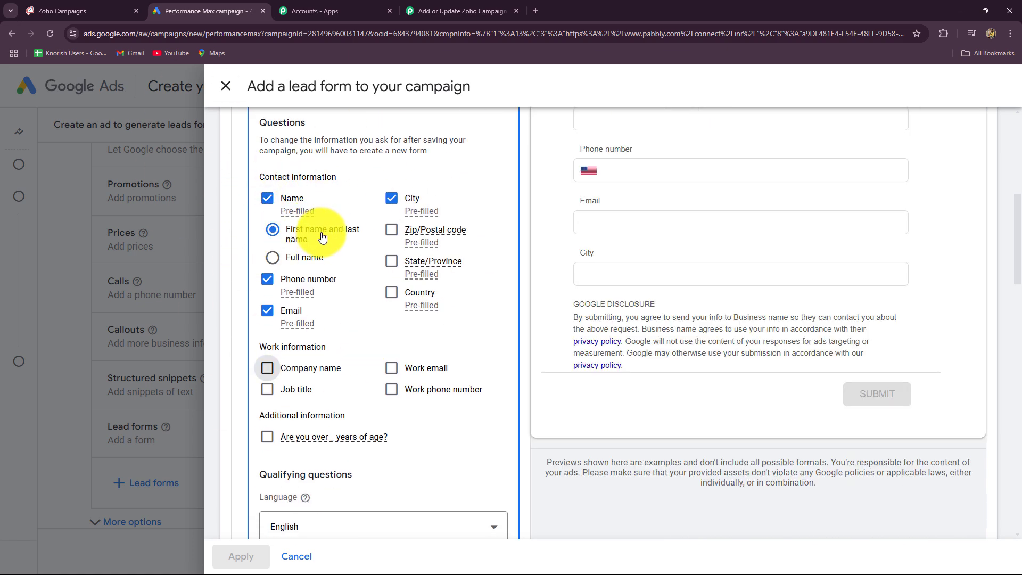
mouse_move(309, 294)
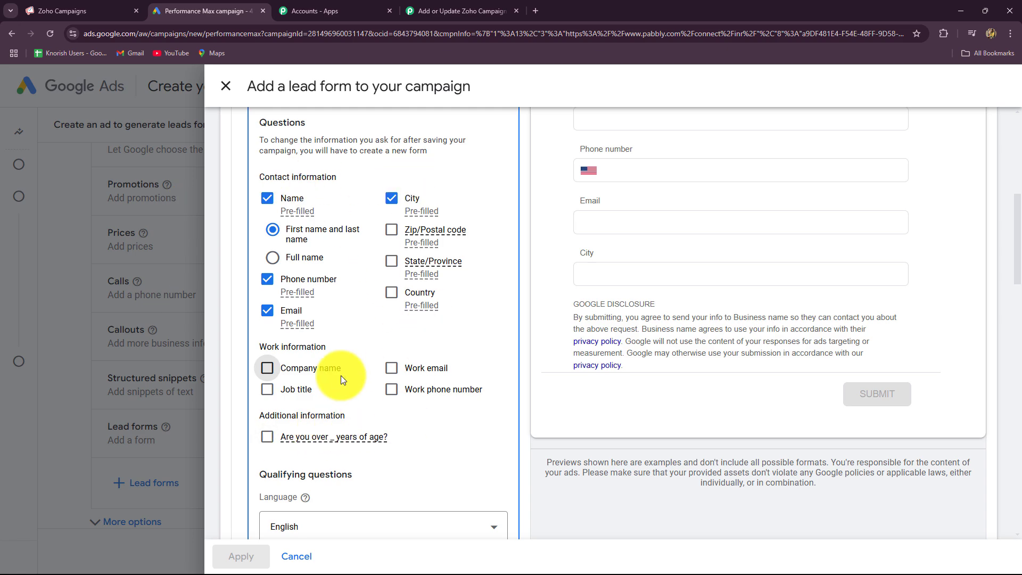
scroll(366, 391, down, 14)
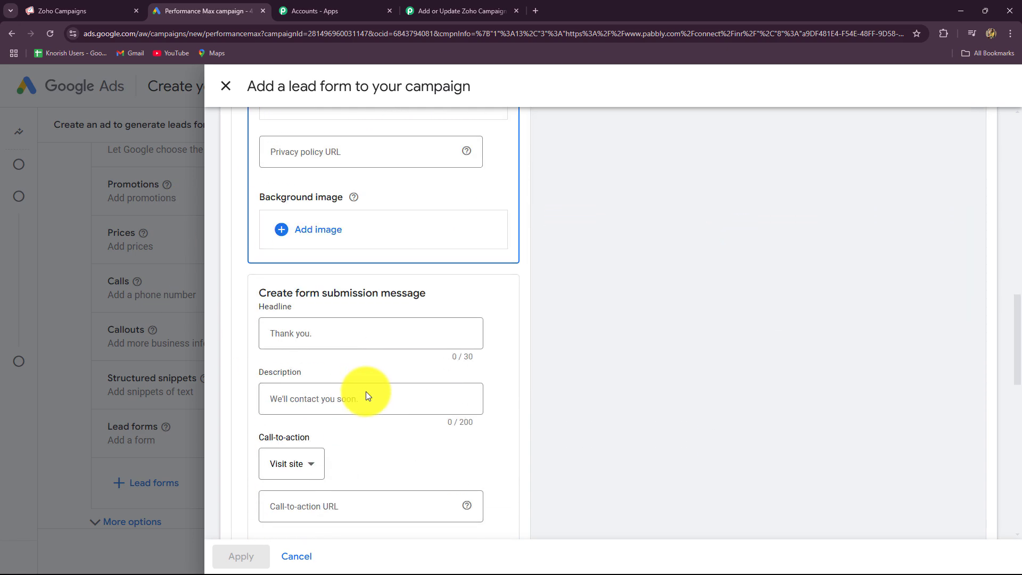
scroll(365, 391, down, 2)
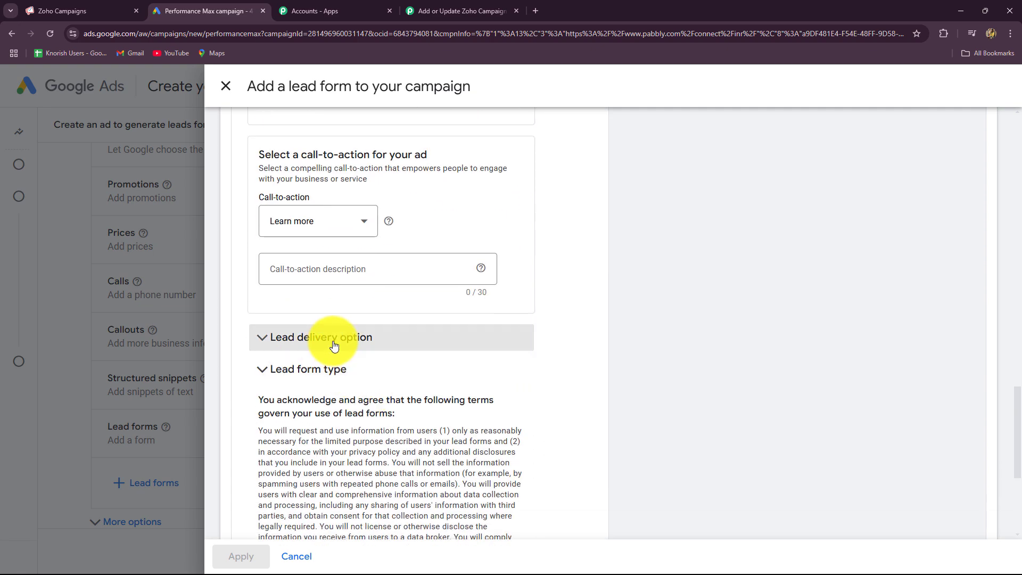
Expand Lead delivery option and paste the Pabbly webhook URL into Webhook URL
click(314, 337)
scroll(269, 401, down, 3)
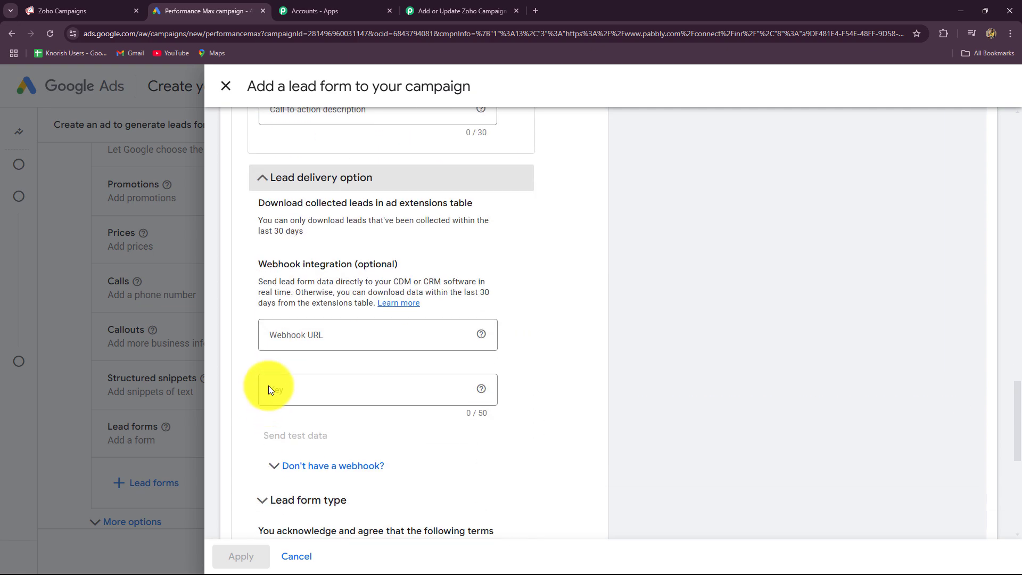
click(275, 334)
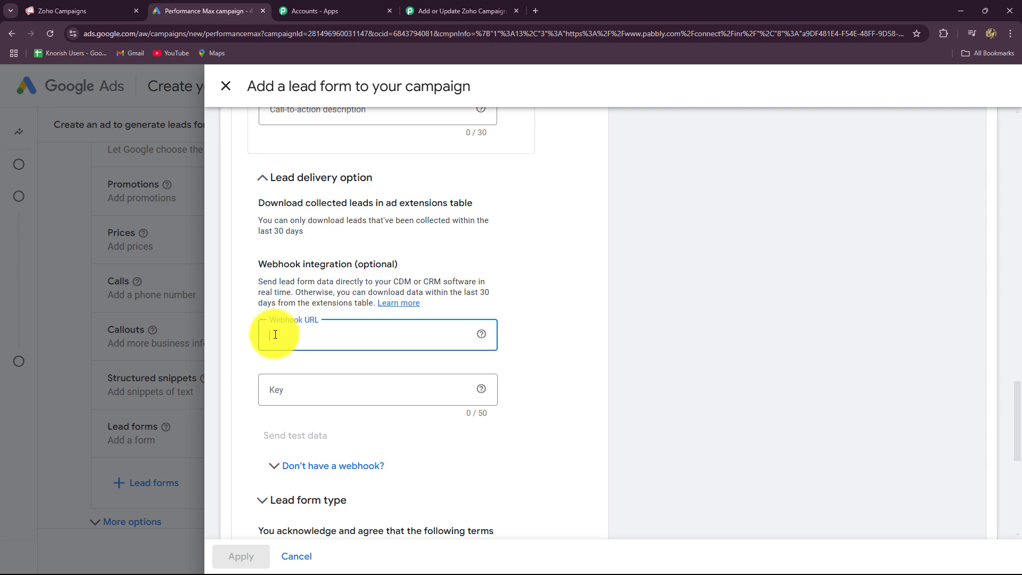
key(ctrl+v)
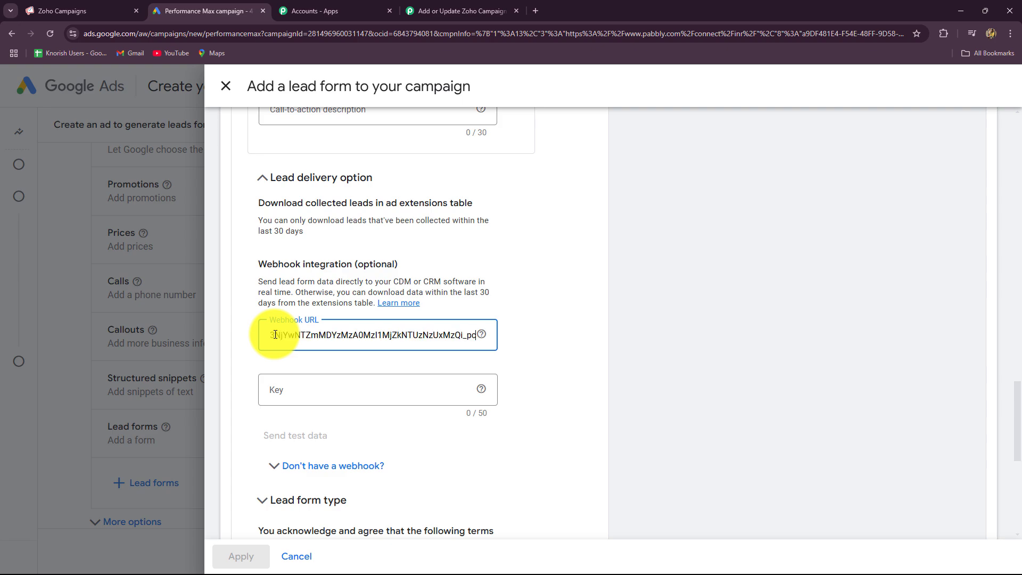
Enter the webhook key 'NewLeads' and send test data
click(291, 391)
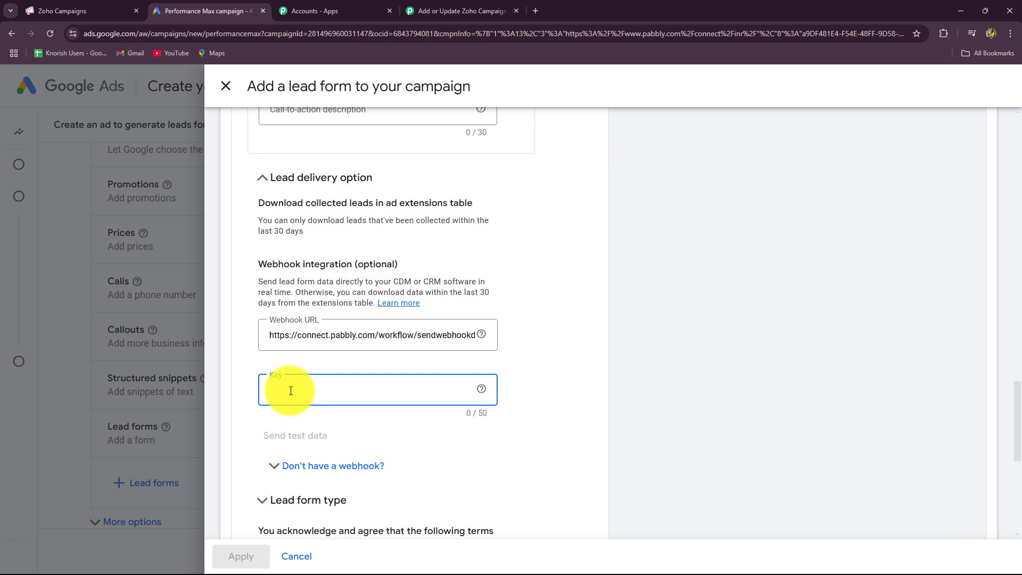
key(Caps_Lock)
text(N)
key(Caps_Lock)
text(ew)
key(Caps_Lock)
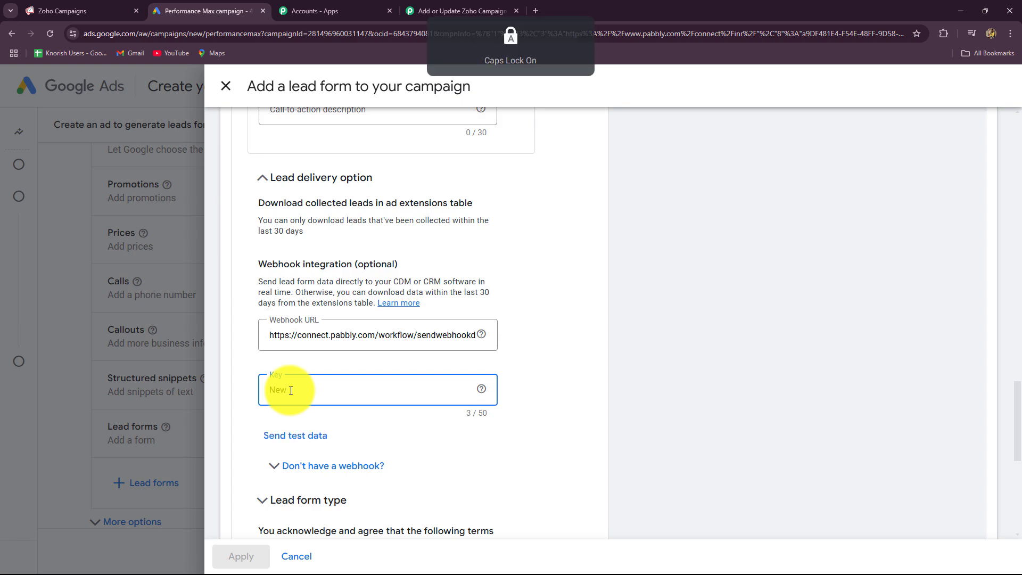
key(Caps_Lock)
text(Leads)
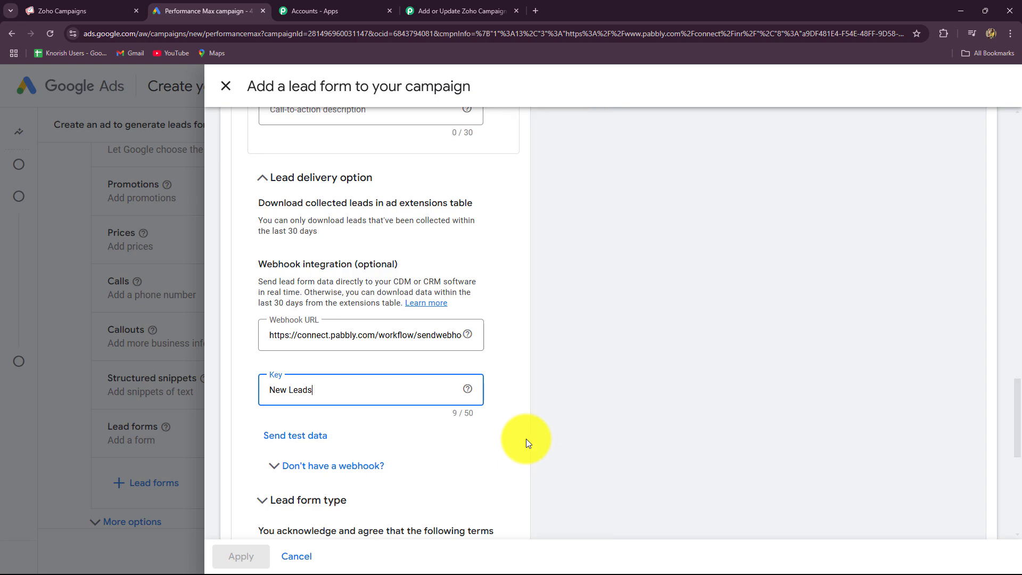
click(293, 436)
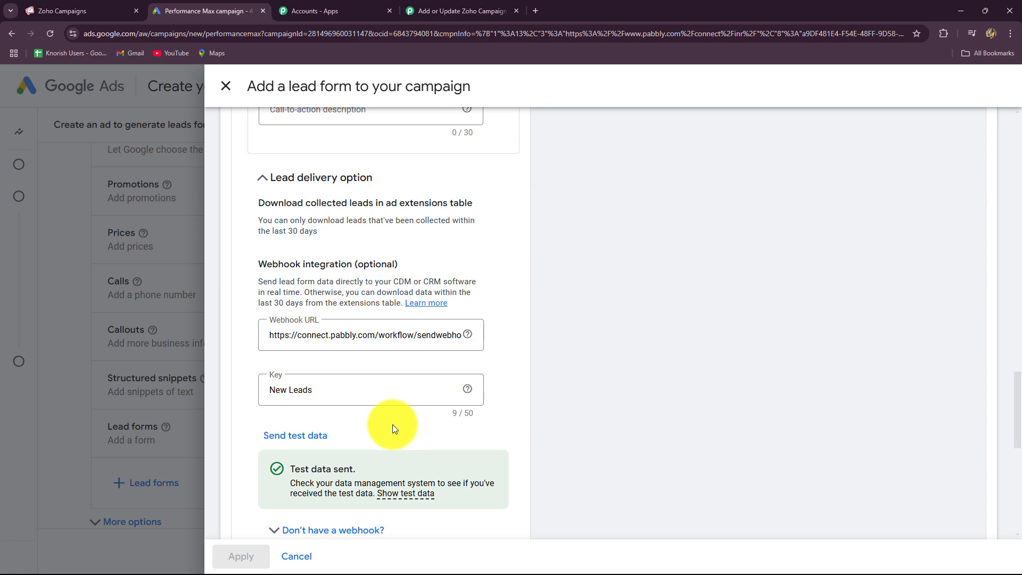
scroll(395, 429, down, 4)
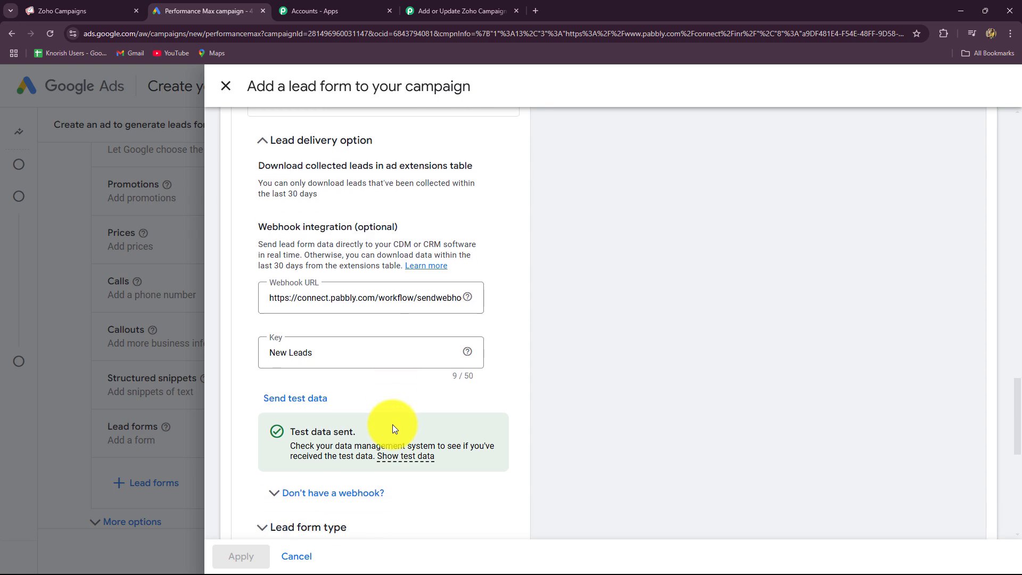
scroll(394, 428, up, 3)
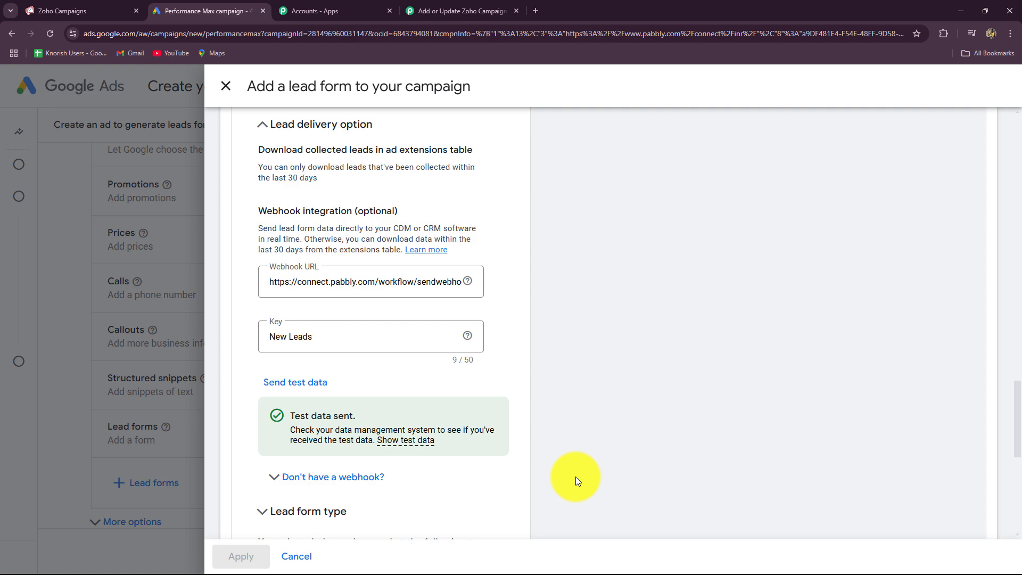
Check the received test lead values, such as city Mountain View, then collapse the Google Ads trigger step
click(505, 21)
scroll(931, 330, down, 5)
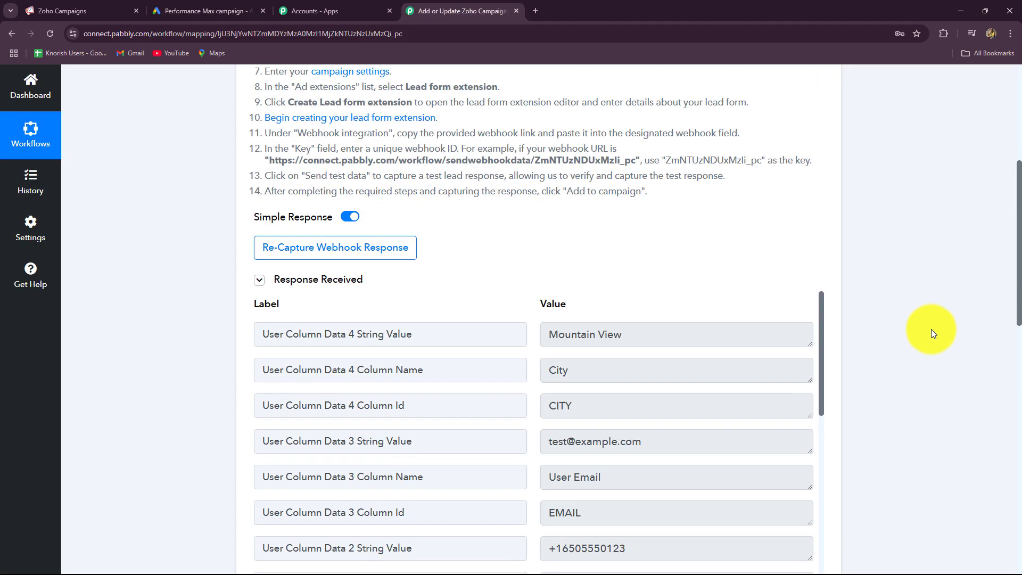
scroll(932, 333, down, 3)
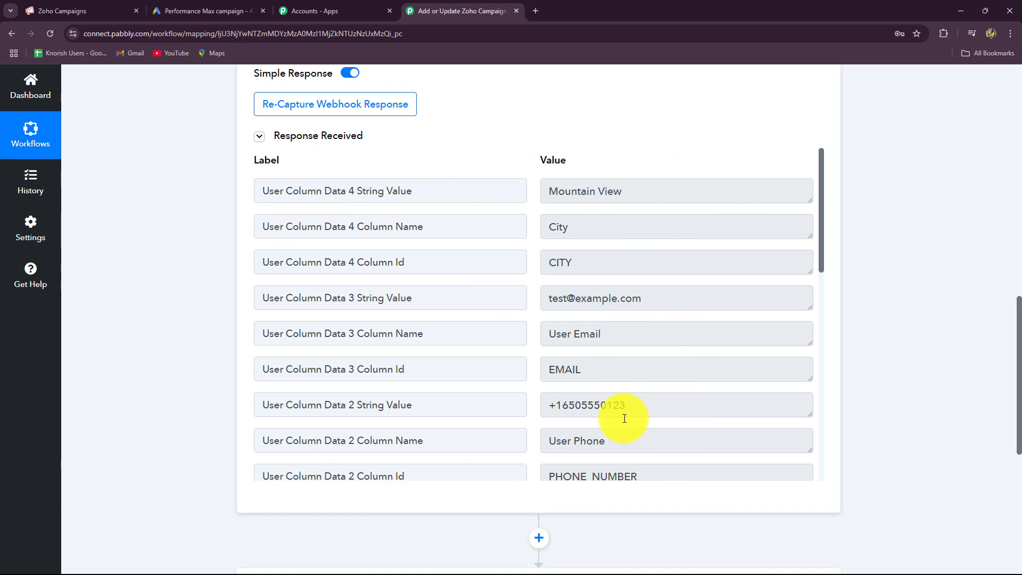
scroll(642, 416, down, 9)
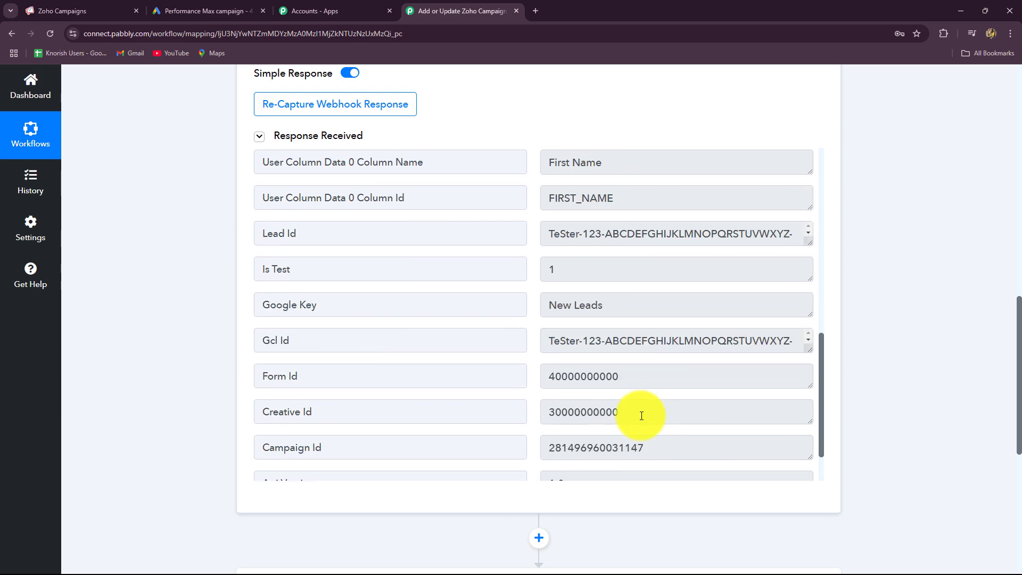
scroll(641, 416, up, 9)
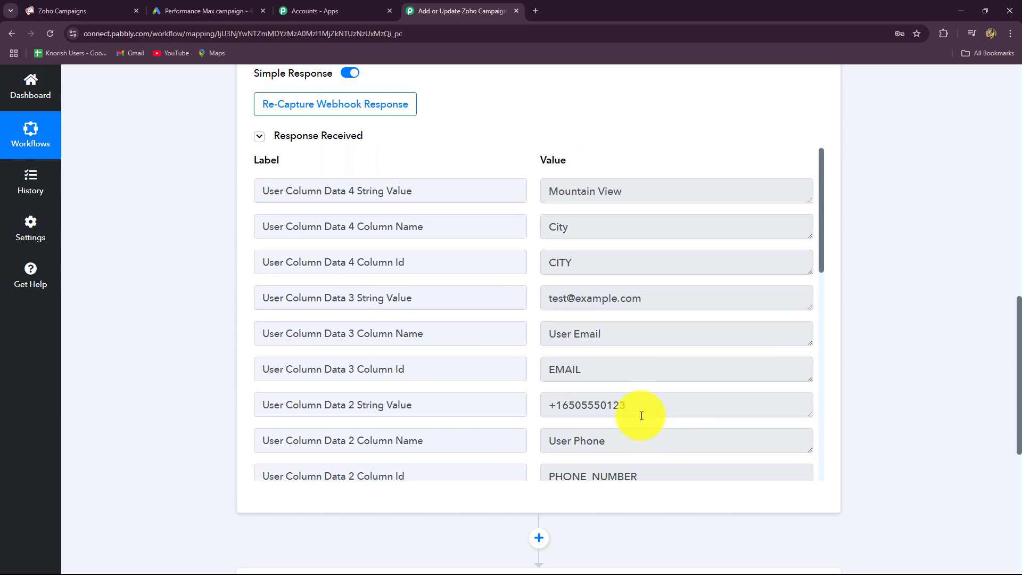
drag(627, 192, 514, 233)
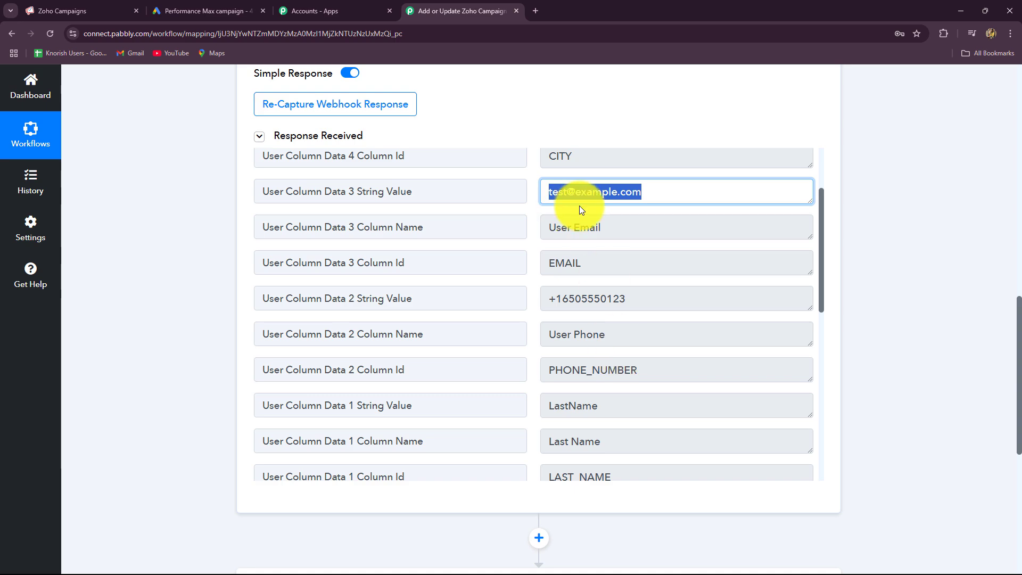
drag(629, 314, 479, 315)
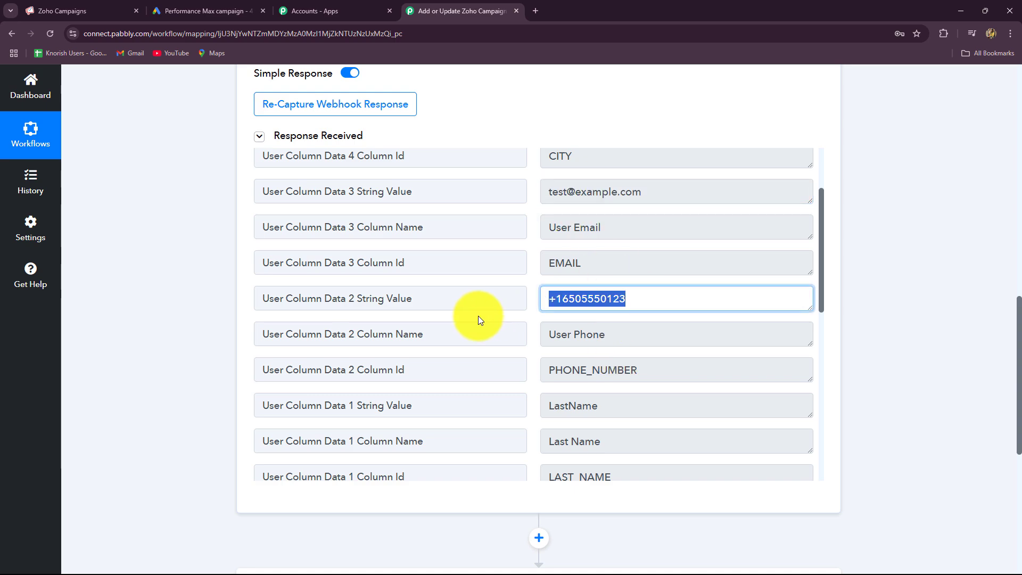
scroll(589, 365, down, 4)
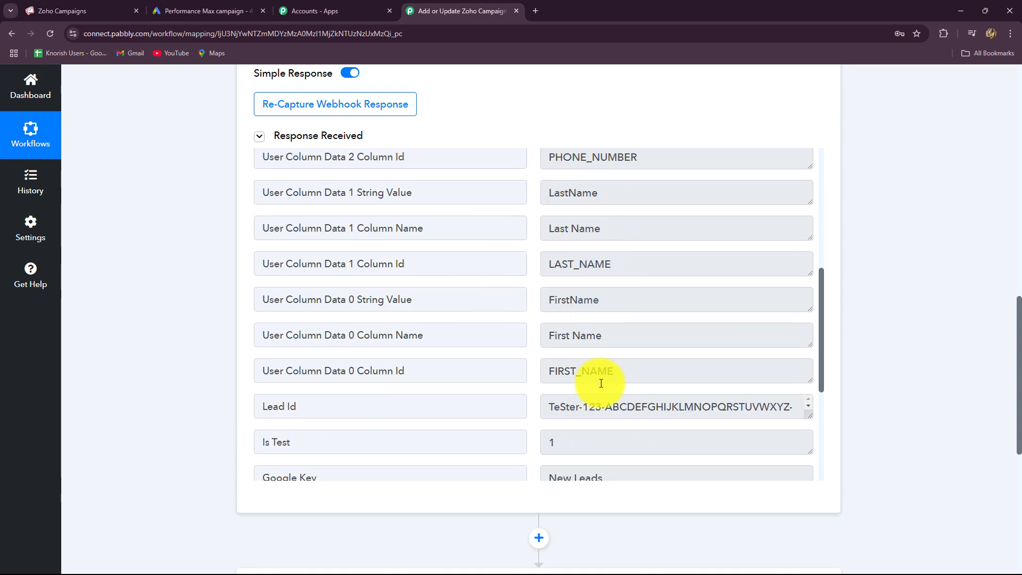
scroll(581, 447, down, 4)
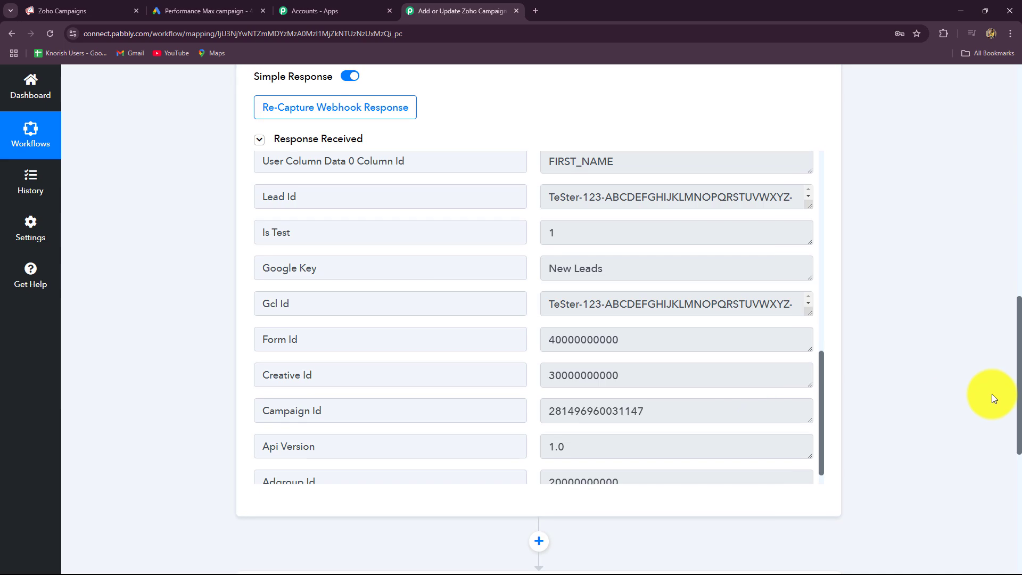
scroll(992, 394, up, 5)
scroll(992, 394, down, 4)
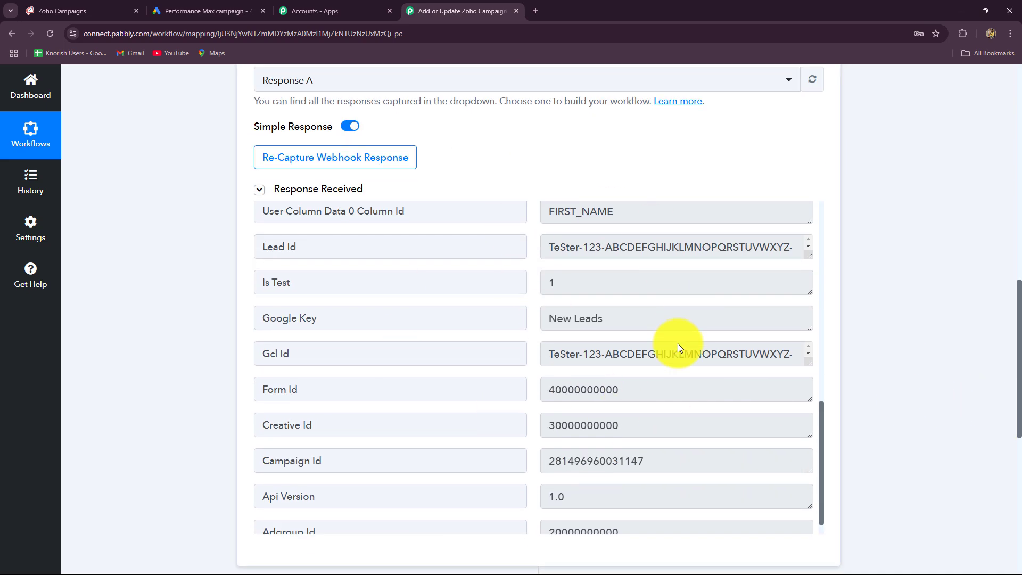
scroll(887, 346, up, 13)
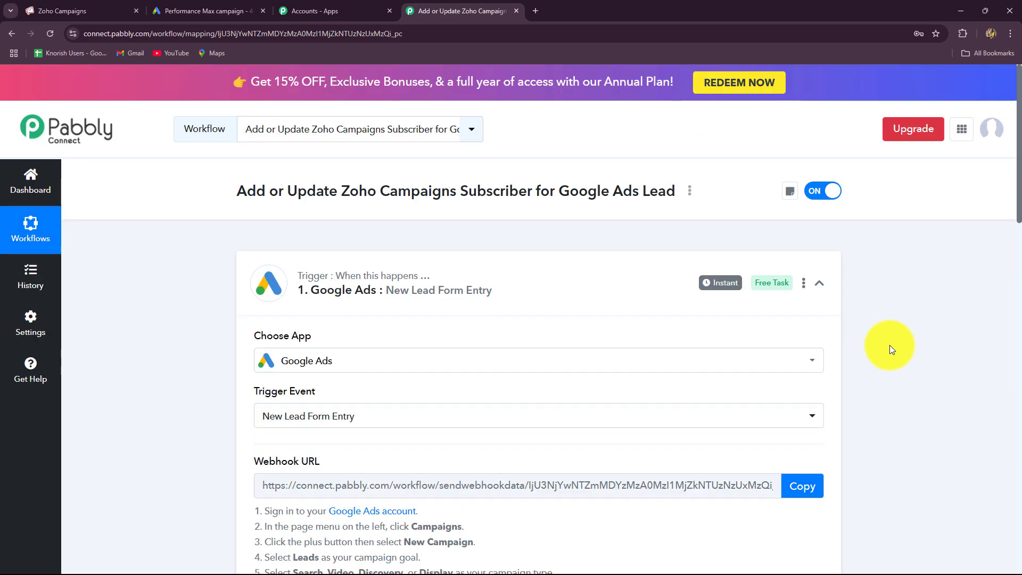
click(814, 291)
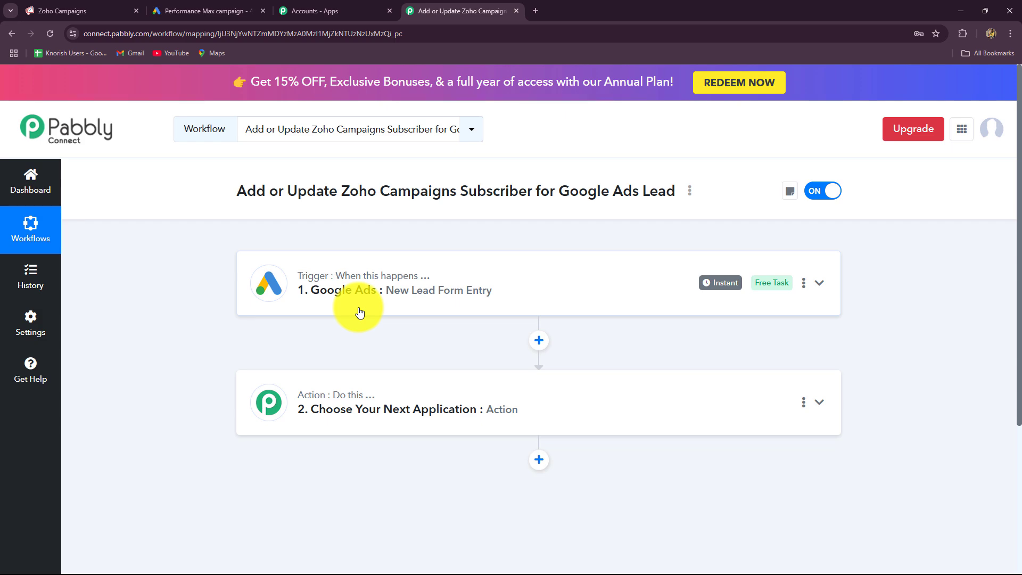
Choose Zoho Campaigns as the action app with the Add/Update Subscriber action event
click(63, 10)
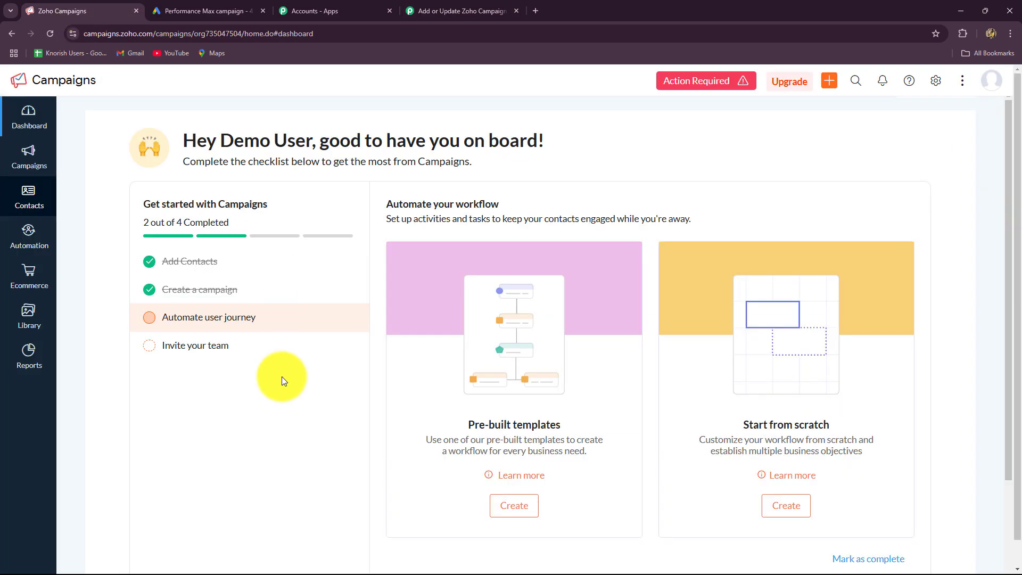
click(436, 11)
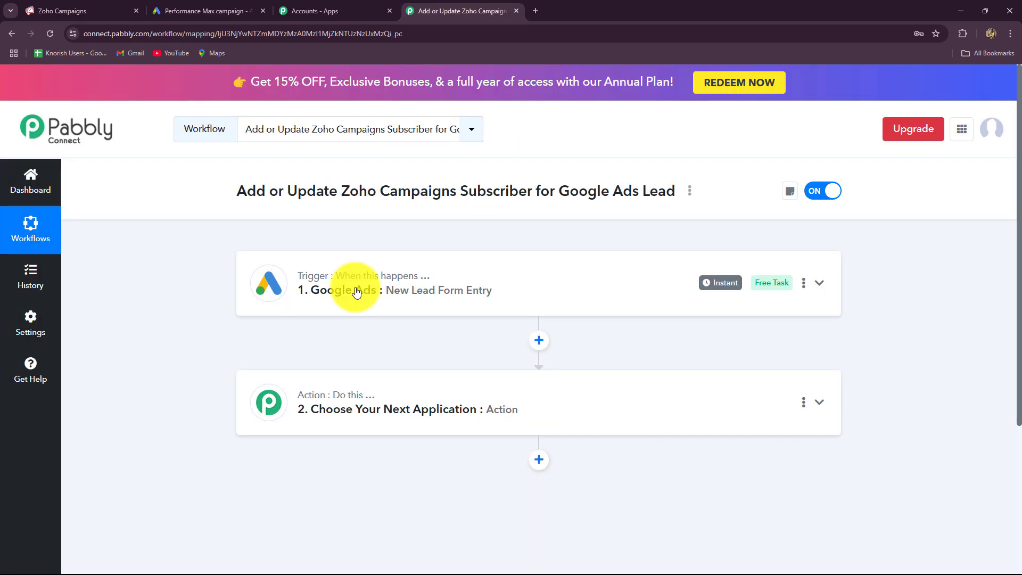
click(299, 395)
scroll(145, 384, down, 4)
click(301, 294)
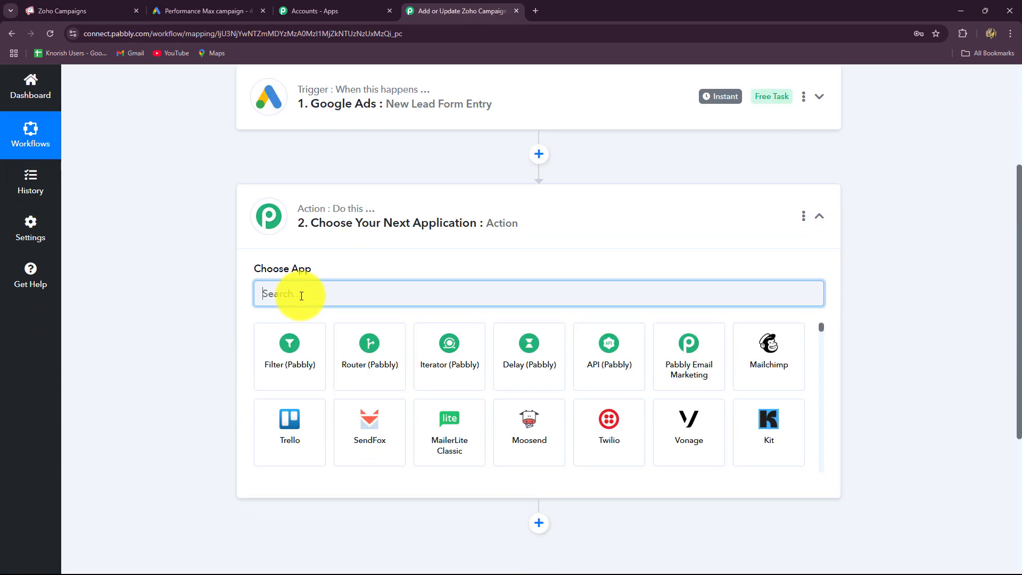
text(Zoho)
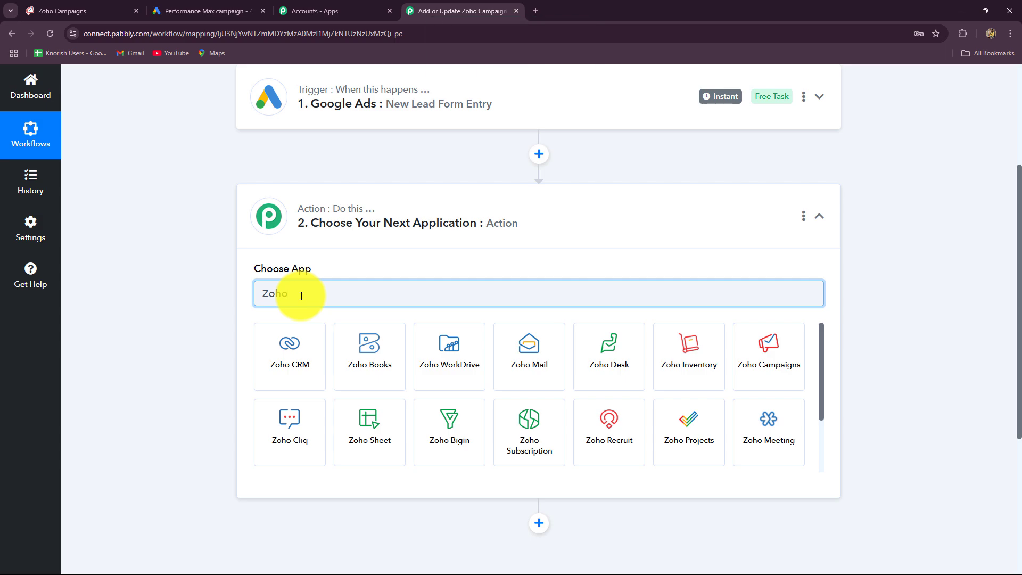
click(787, 373)
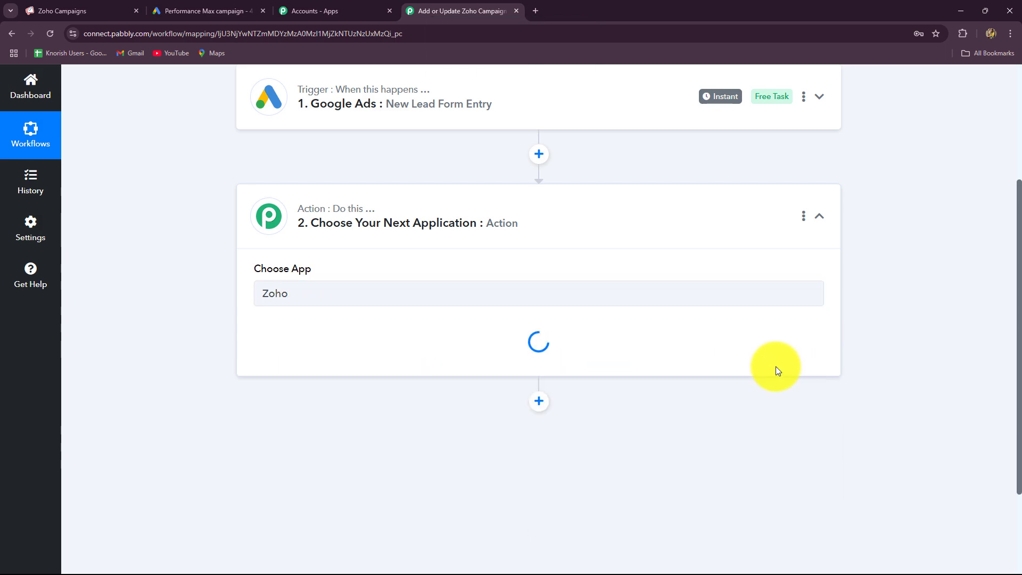
click(264, 345)
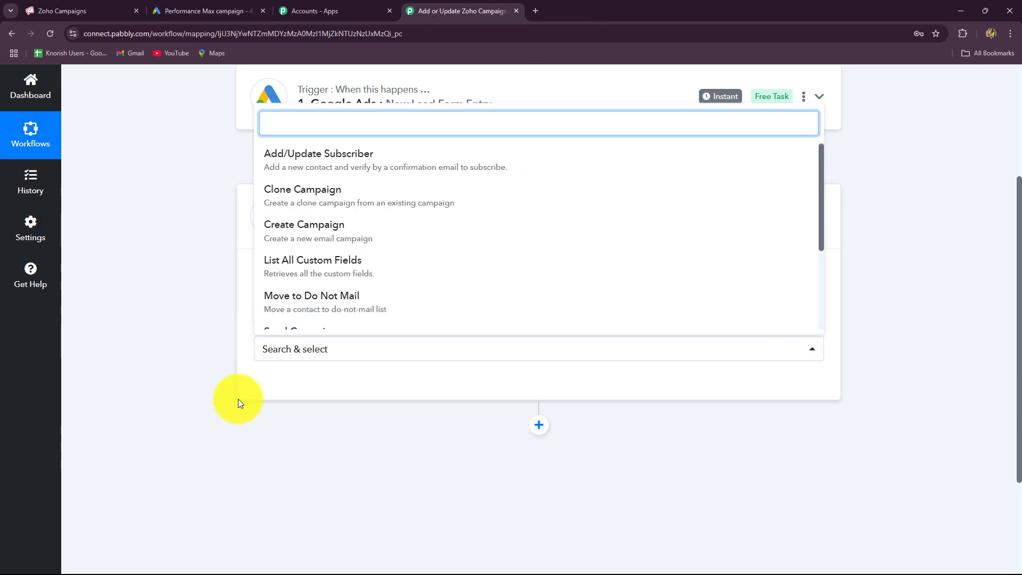
click(281, 171)
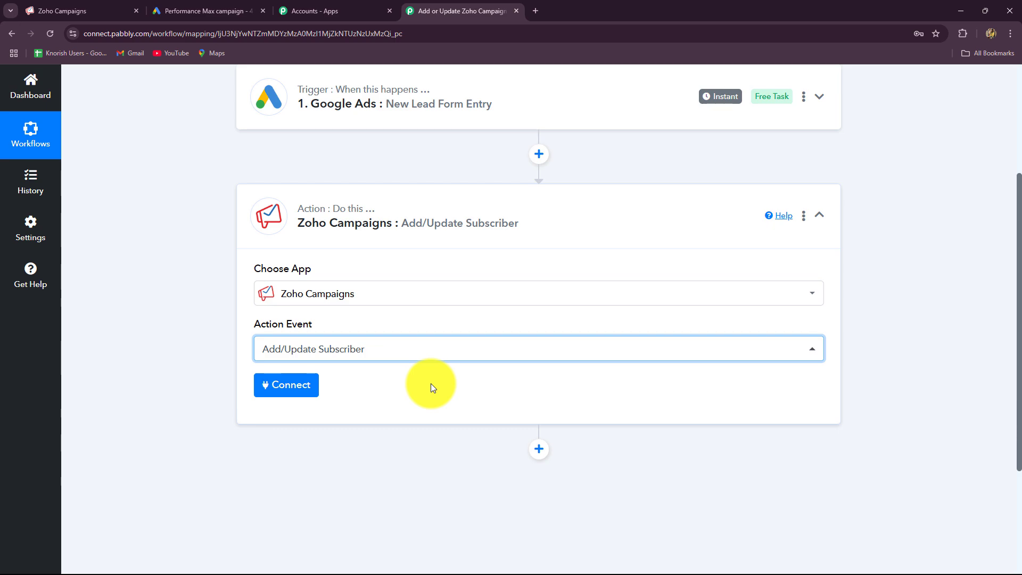
Start a new Zoho Campaigns connection with Add New Connection and Connect With Zoho Campaigns
click(297, 387)
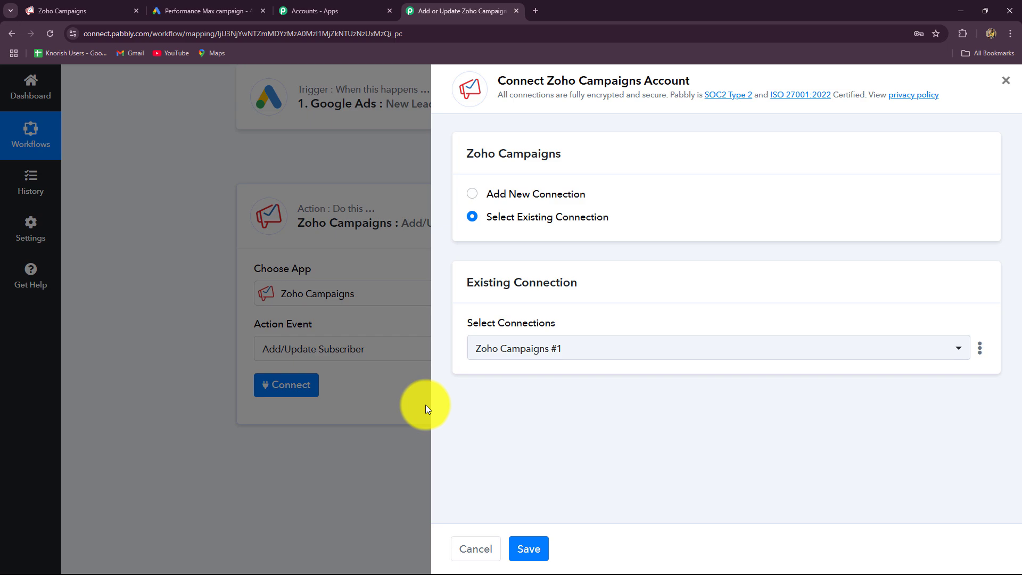
click(79, 10)
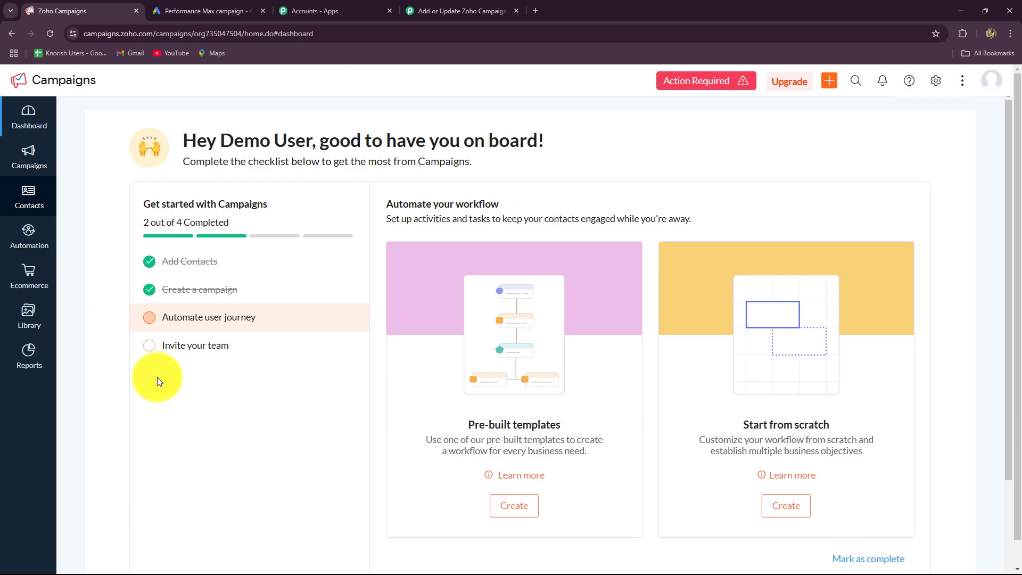
click(456, 12)
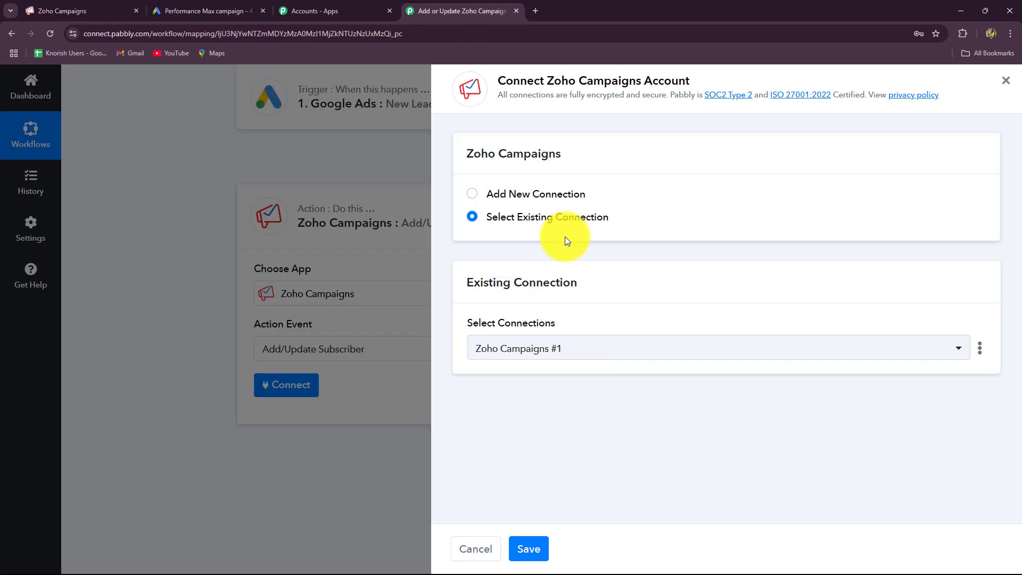
click(470, 193)
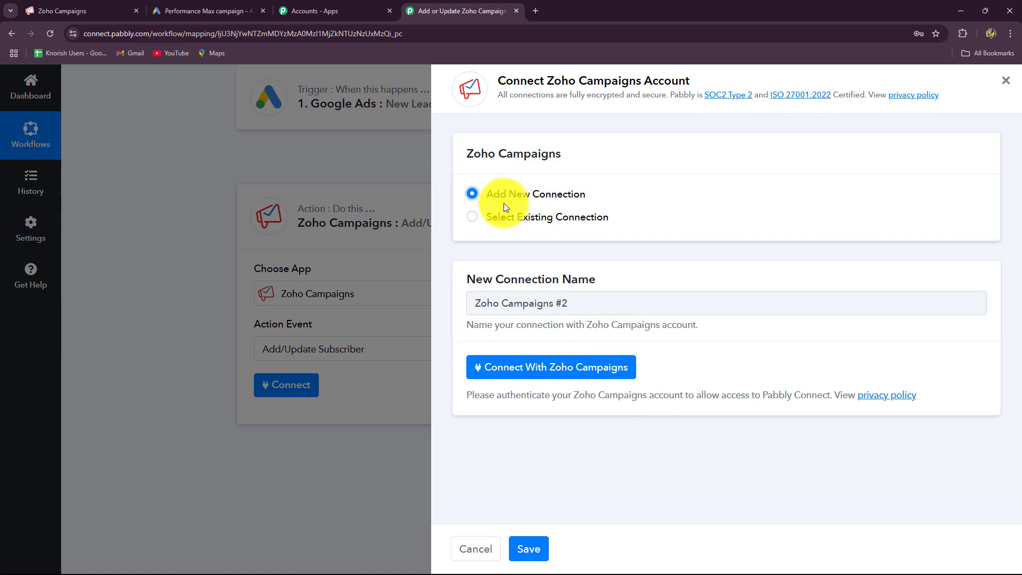
click(516, 372)
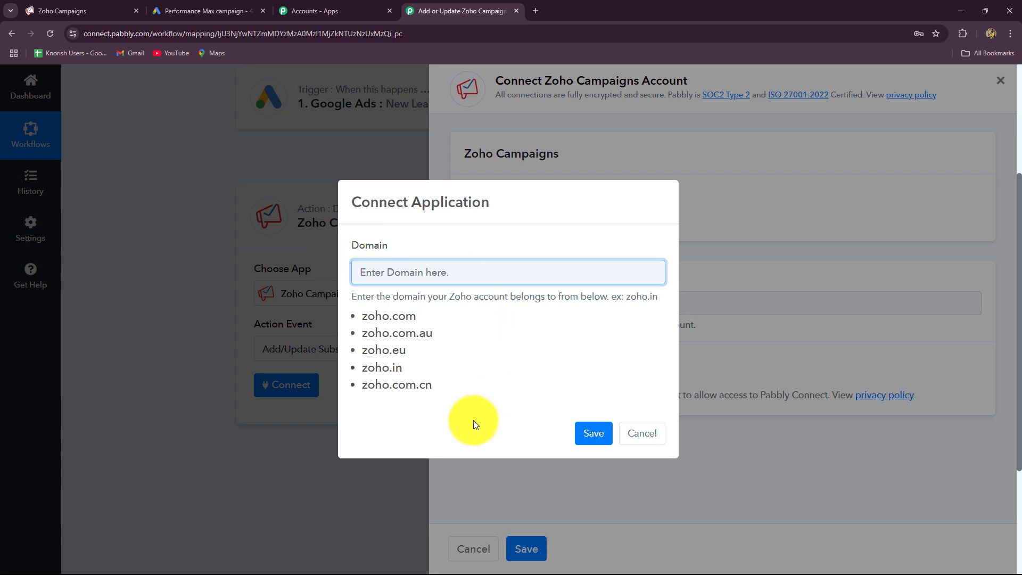
Copy zoho.com from the Zoho Campaigns address into the Domain field and save
click(111, 10)
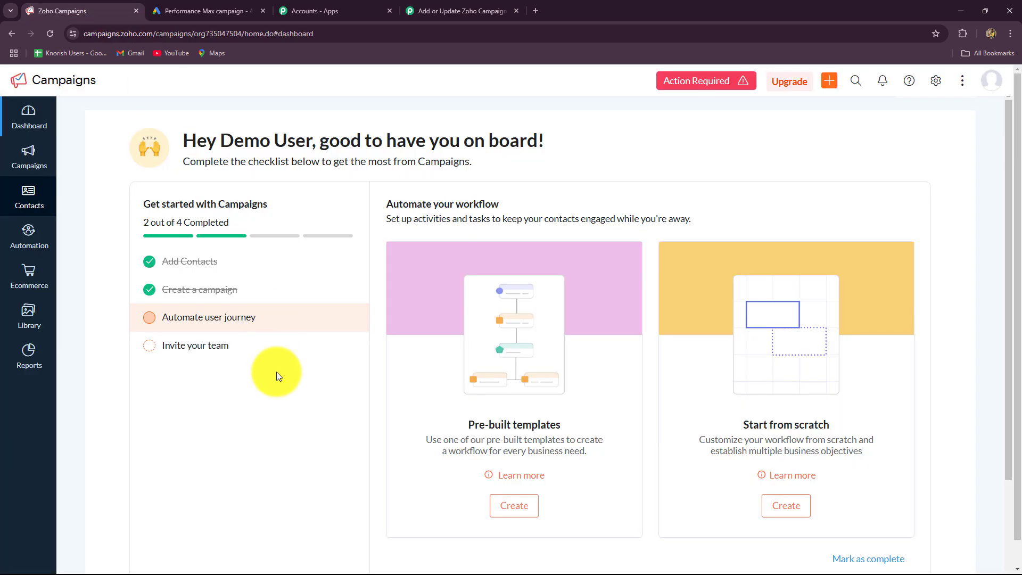
click(354, 33)
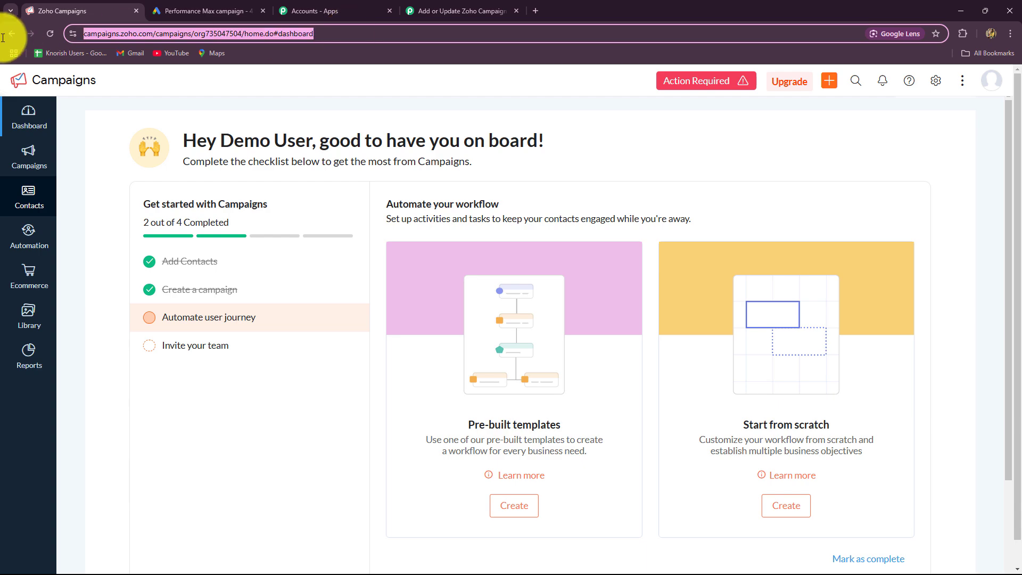
double_click(151, 33)
key(ctrl+c)
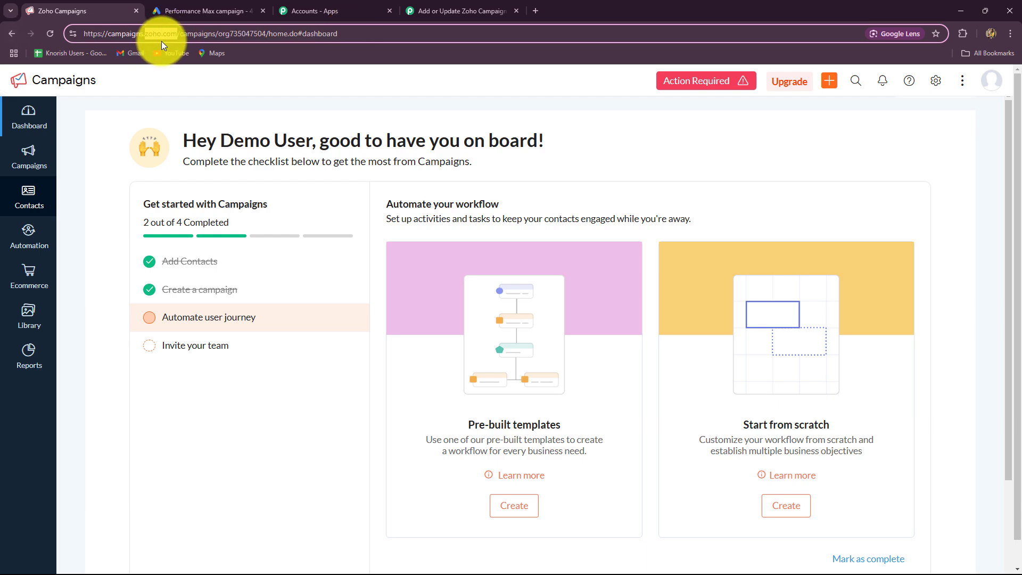
click(420, 10)
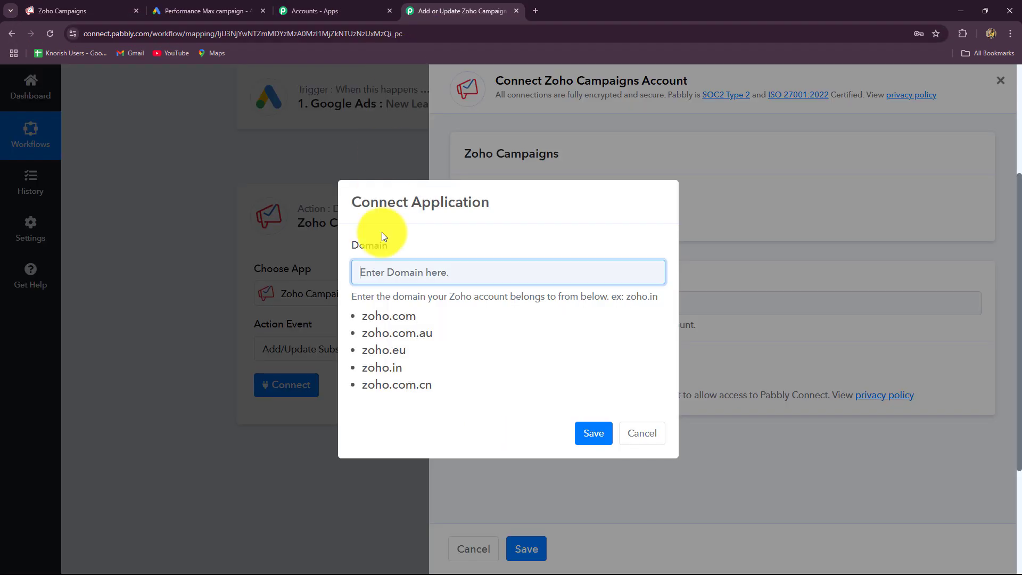
key(ctrl+v)
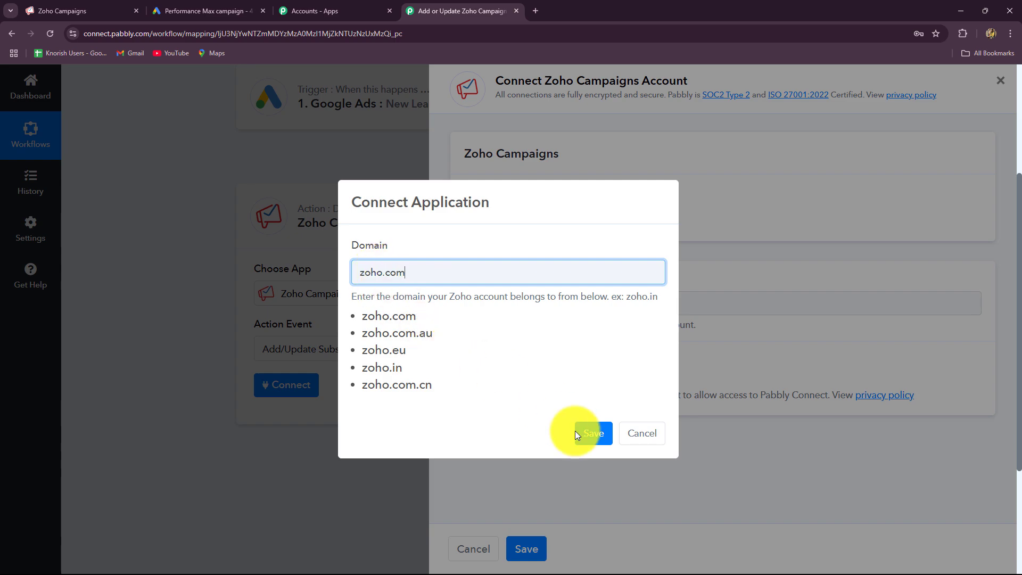
click(593, 433)
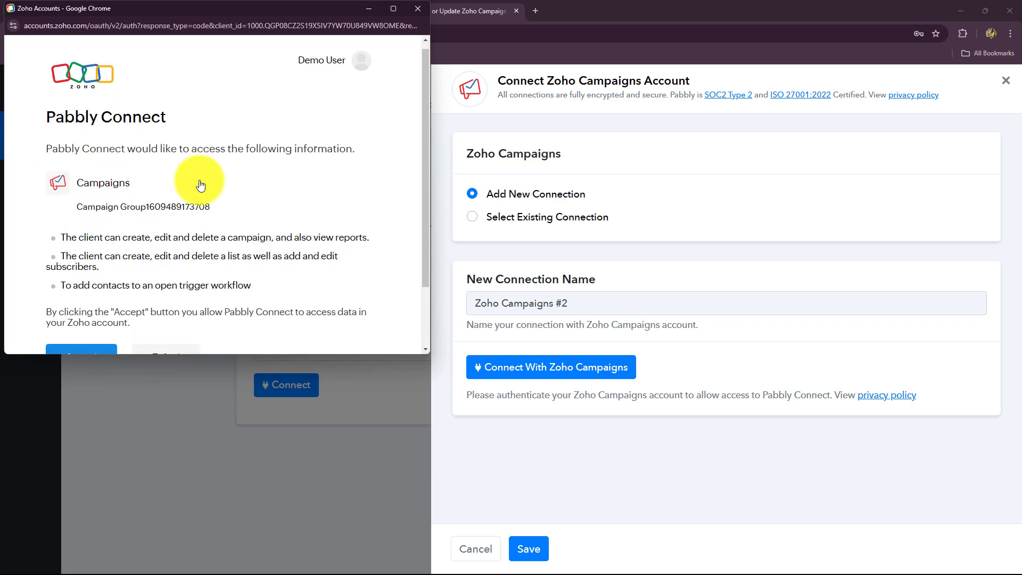
Accept Zoho's consent screen to grant Pabbly Connect access to Zoho Campaigns
scroll(201, 185, down, 2)
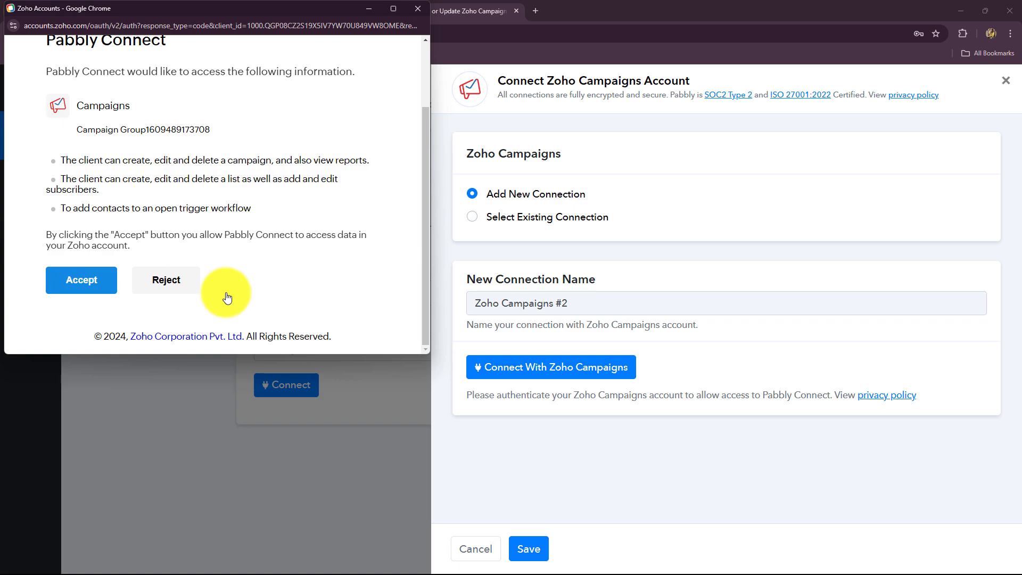
click(88, 285)
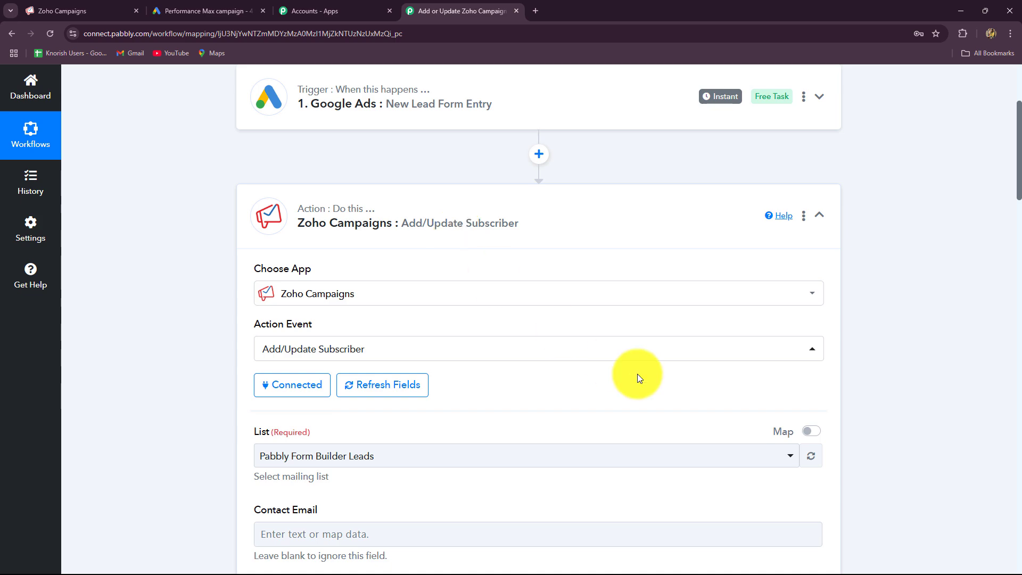
scroll(637, 374, down, 15)
scroll(638, 377, up, 18)
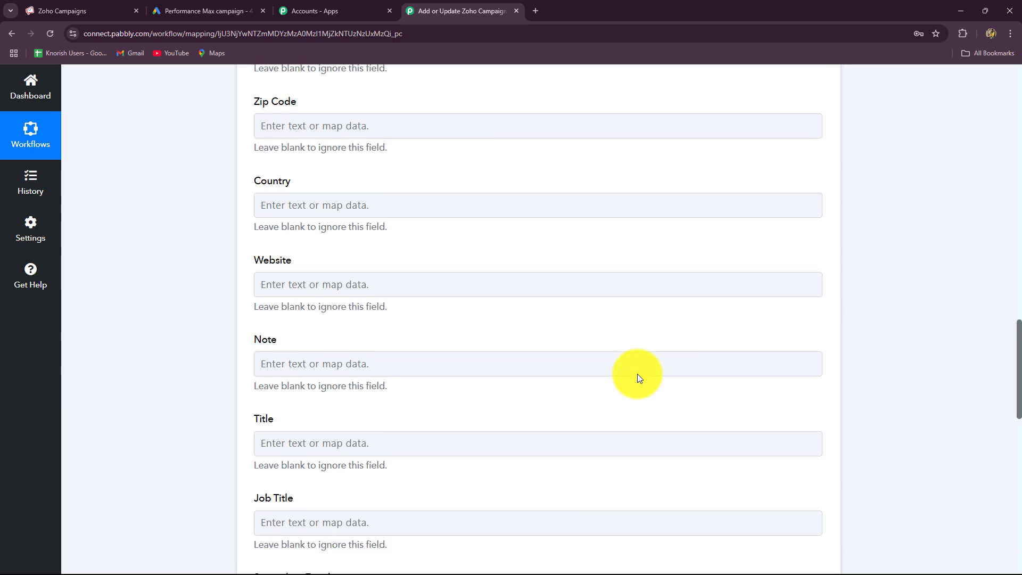
scroll(639, 378, down, 5)
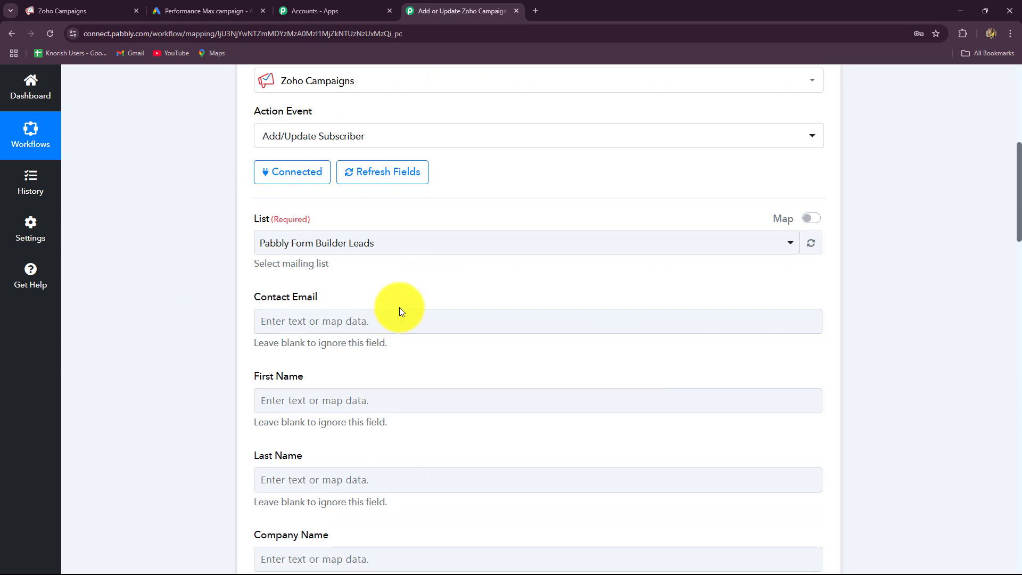
click(339, 243)
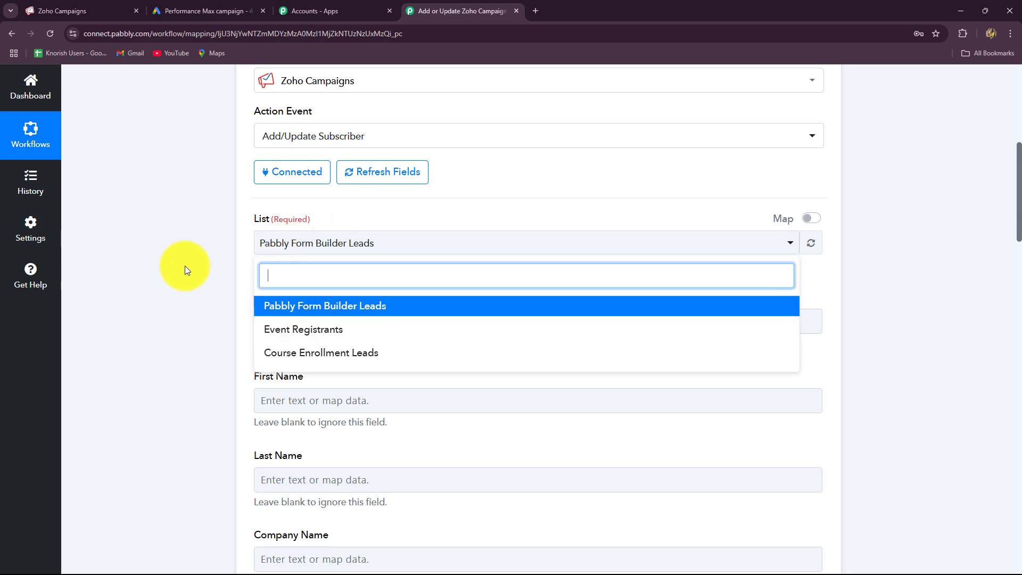
click(228, 251)
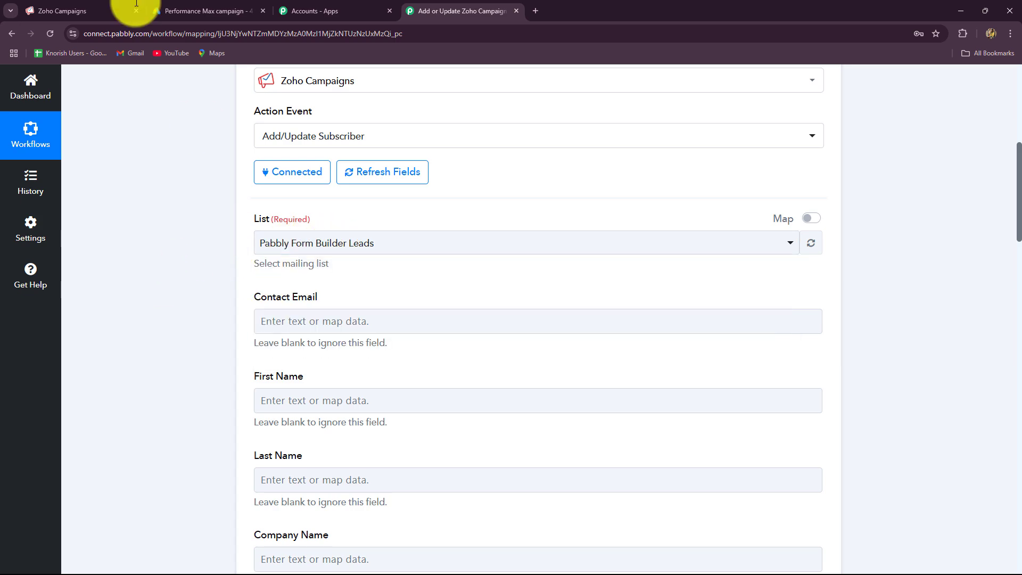
In Zoho Campaigns, go to Contacts > Manage Lists and start a new list
click(74, 8)
mouse_move(24, 200)
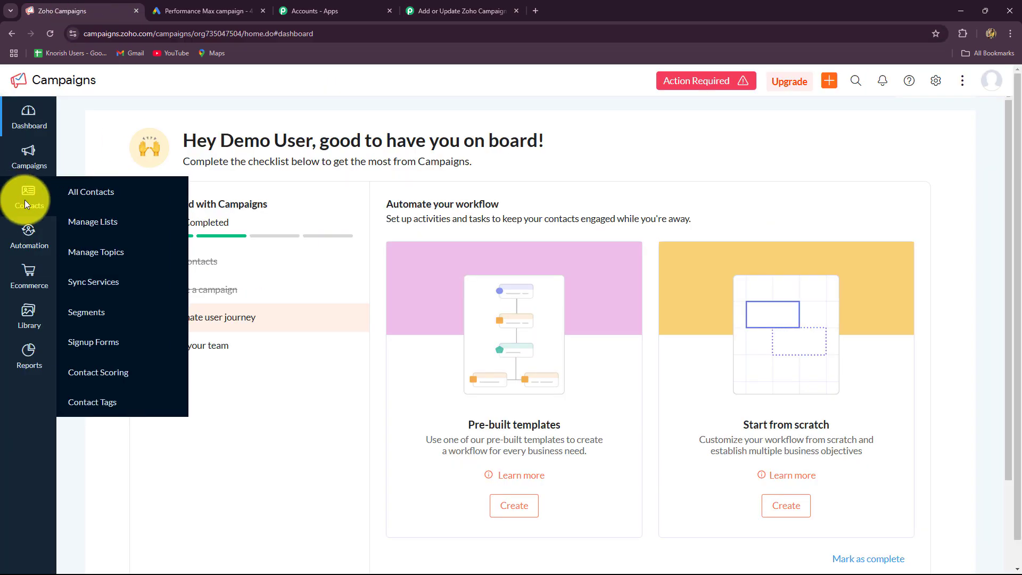
click(80, 223)
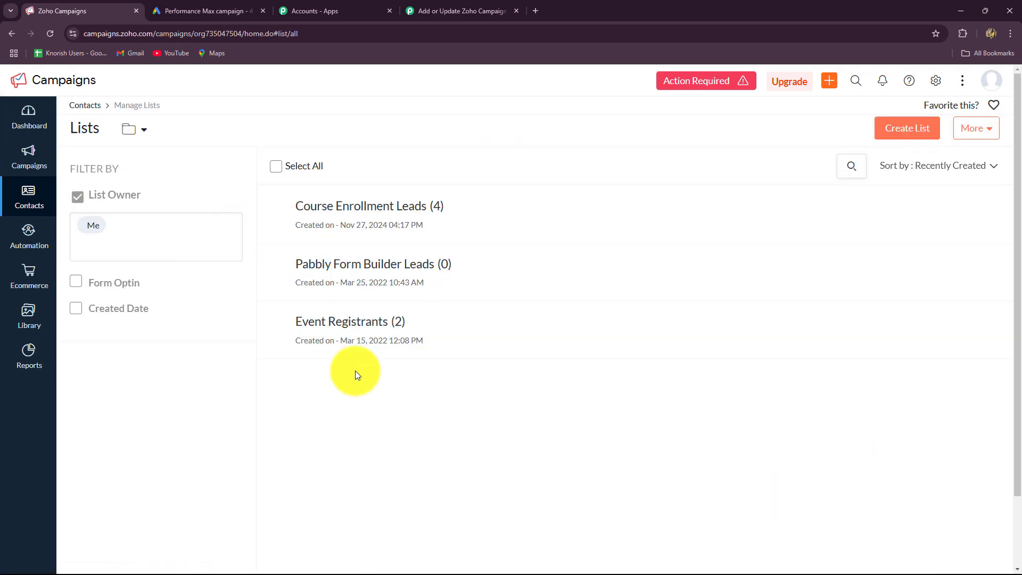
click(912, 130)
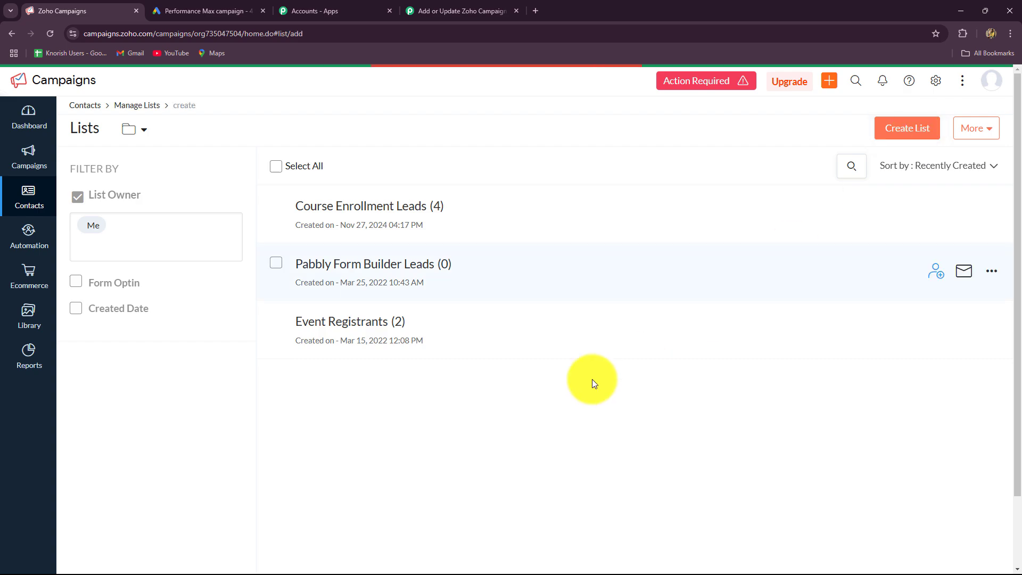
Name the list 'New Leads' with the description 'New Leads' and create it
click(249, 249)
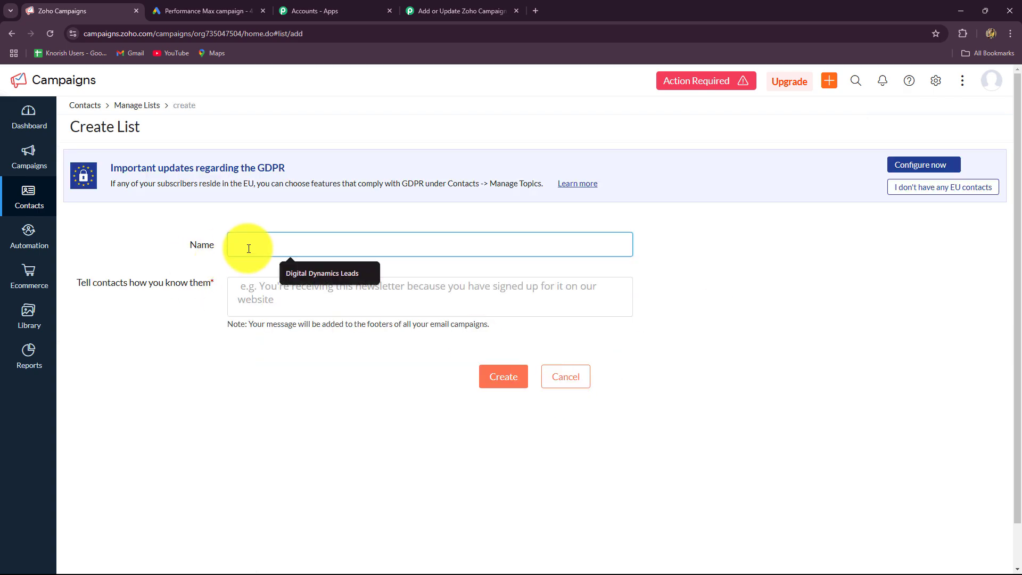
key(Caps_Lock)
text(New Le)
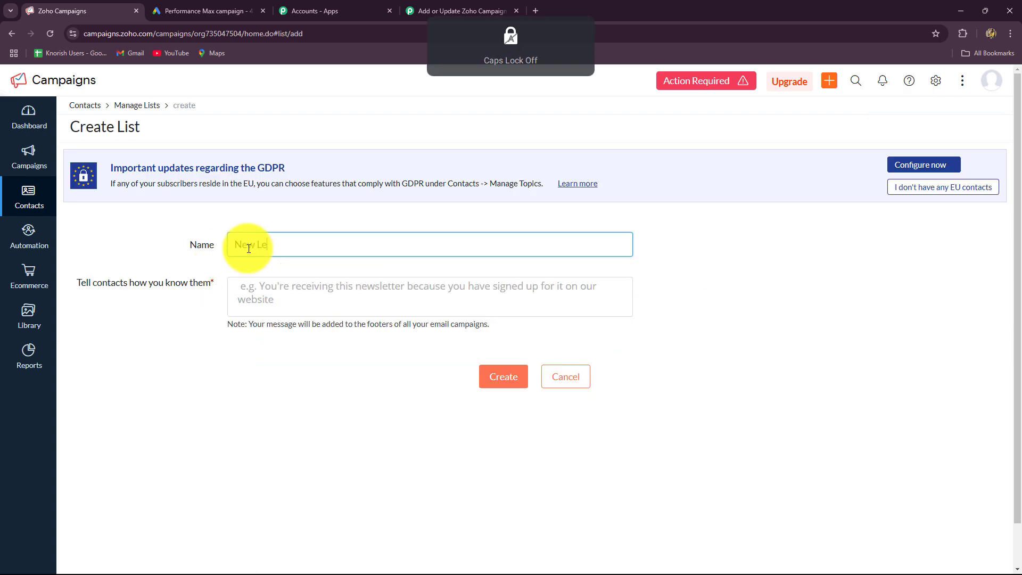
text(ads)
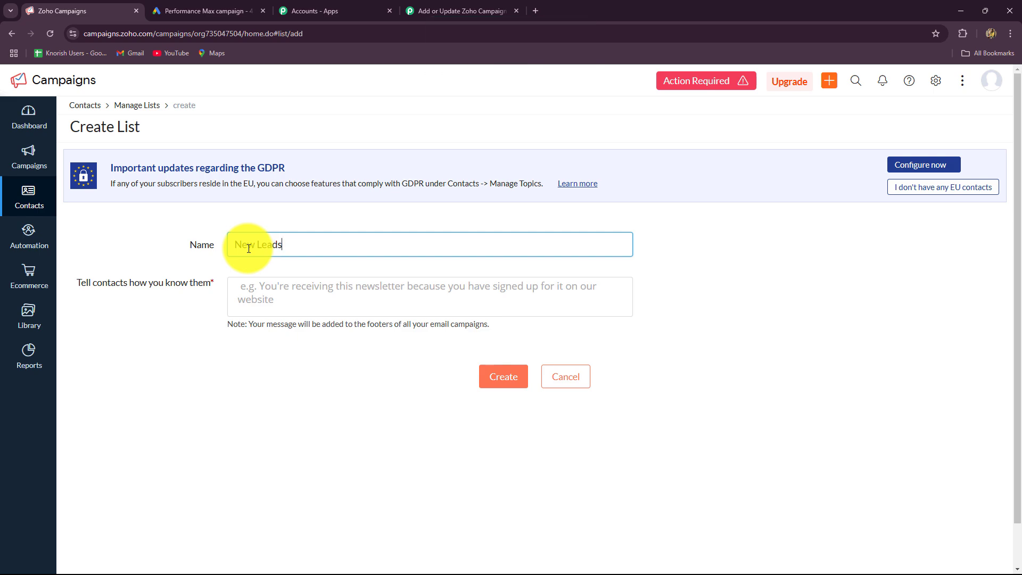
click(309, 294)
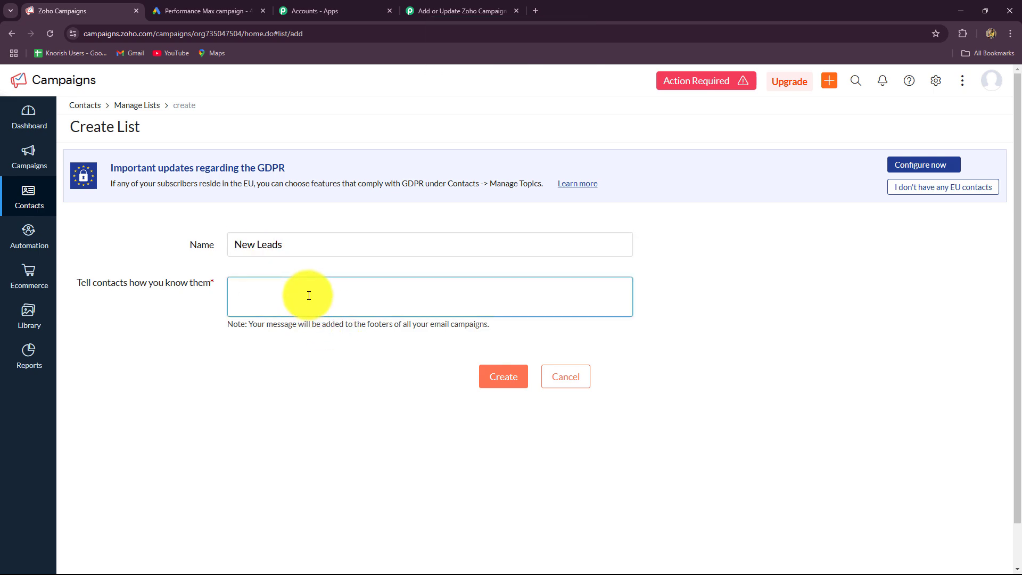
key(Caps_Lock)
text(New Leads)
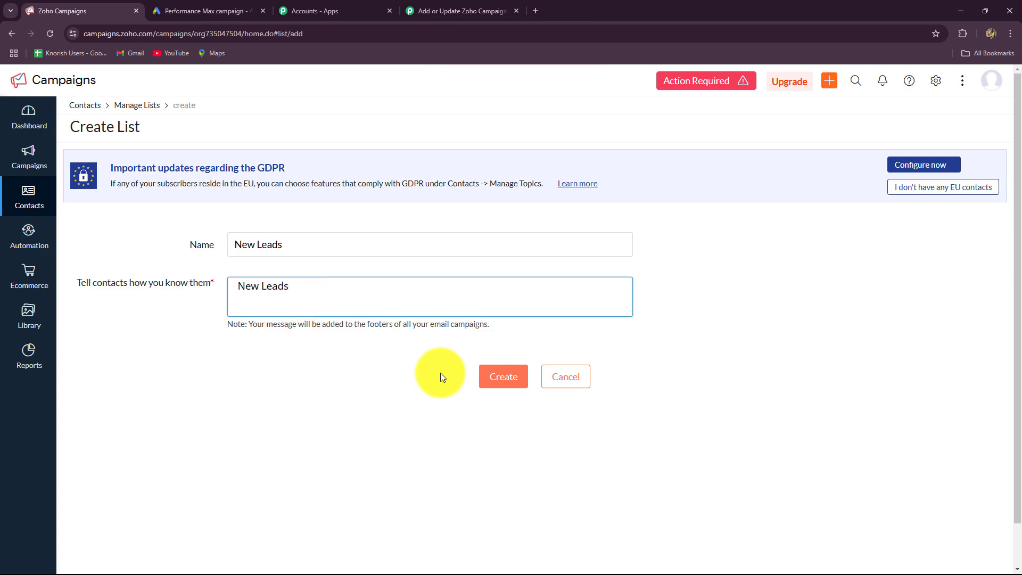
click(517, 387)
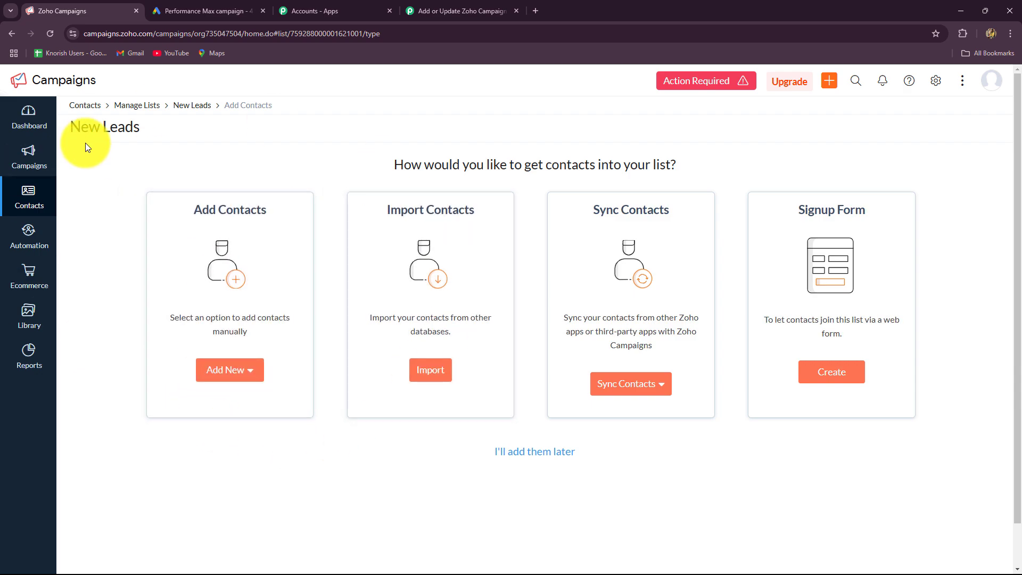
Back in Pabbly Connect, refresh the mailing lists and select New Leads as the List
click(464, 11)
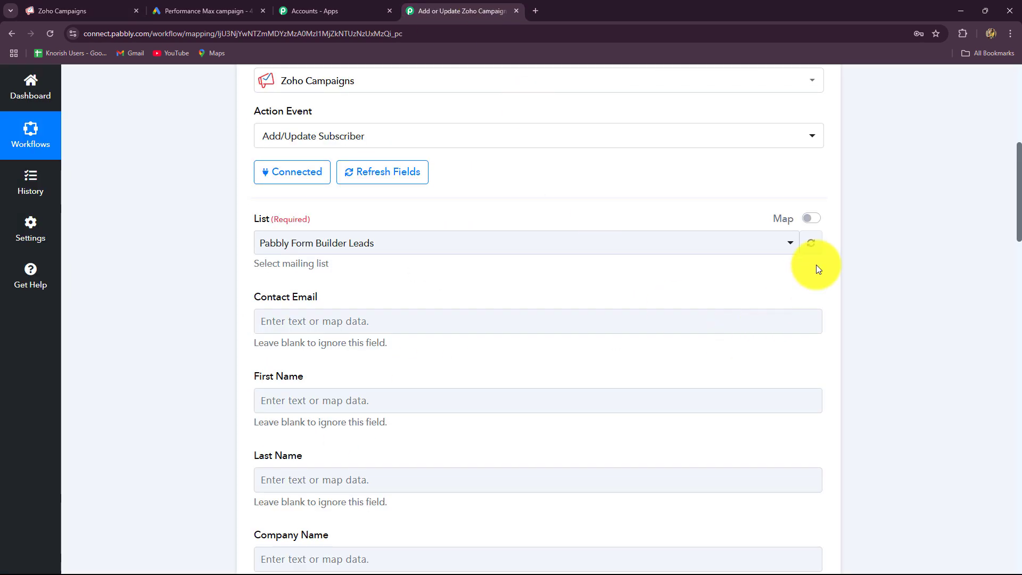
click(812, 245)
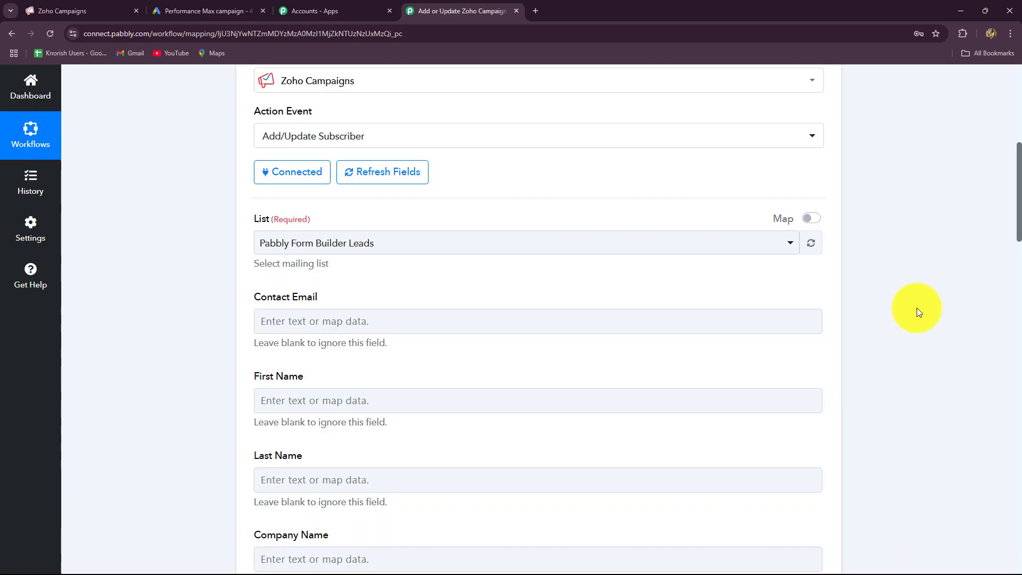
click(263, 243)
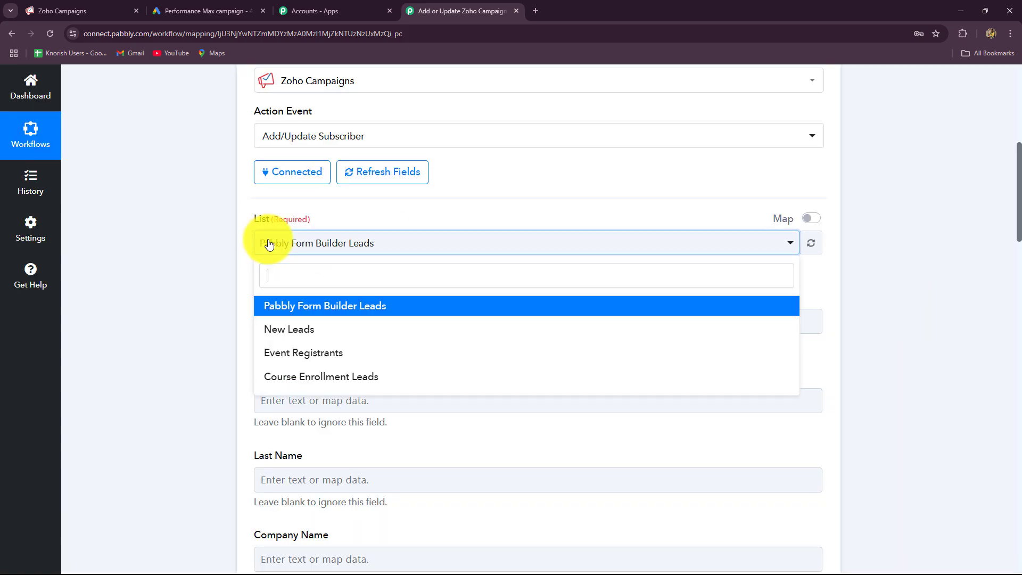
click(281, 330)
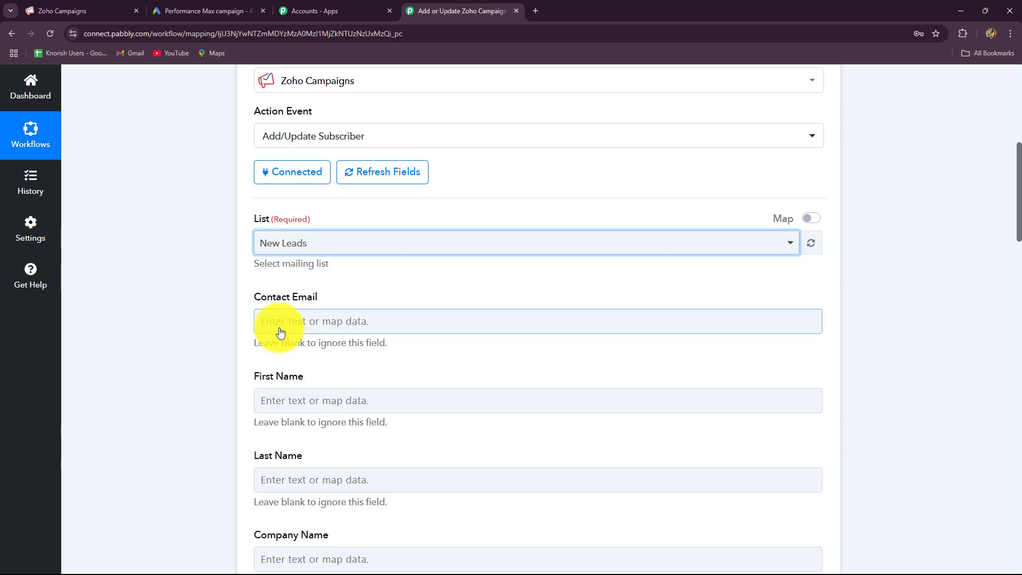
scroll(293, 324, down, 3)
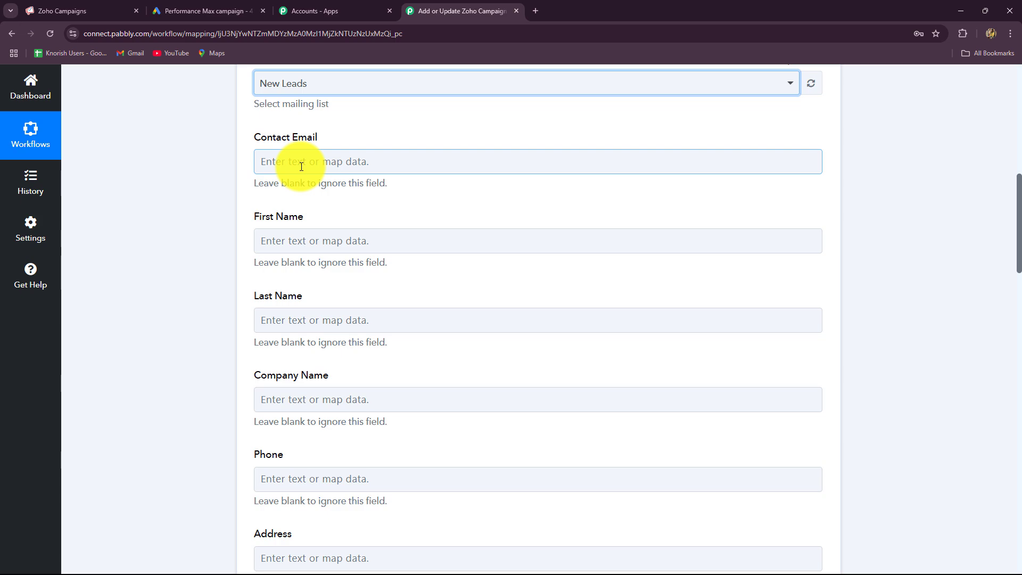
Map the Google Ads lead's email into Contact Email and FirstName into First Name
click(301, 166)
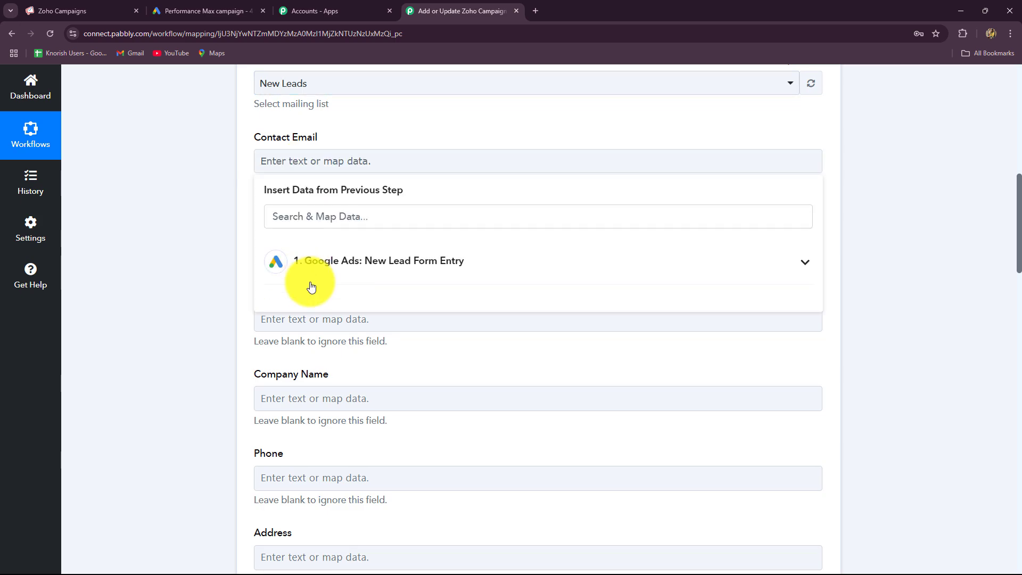
click(417, 266)
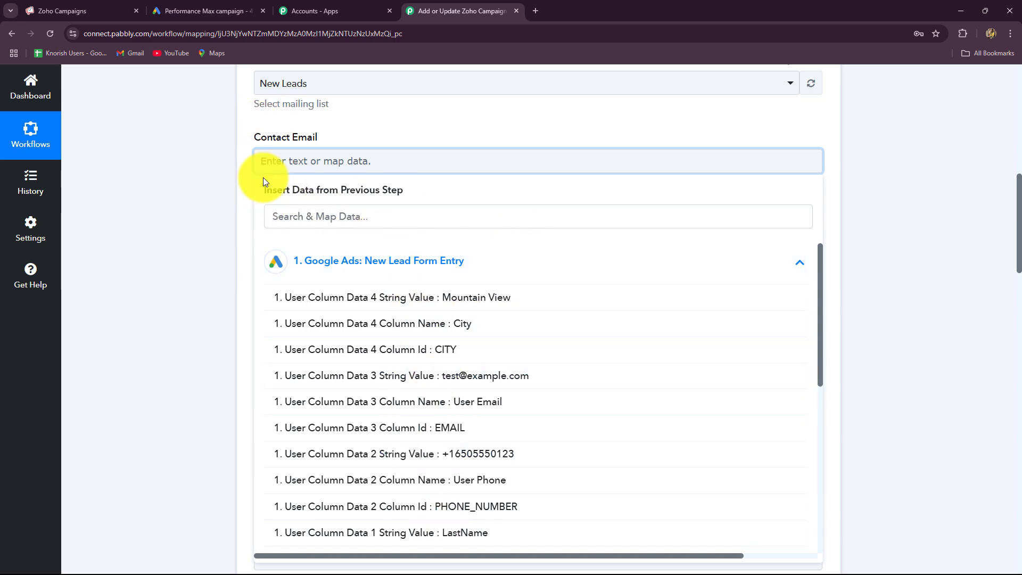
click(466, 379)
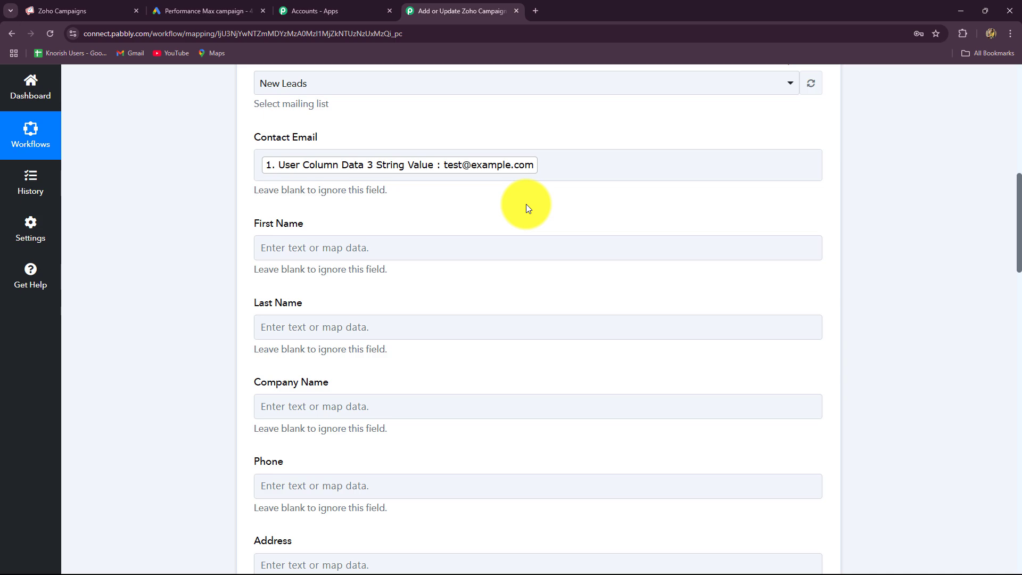
click(441, 247)
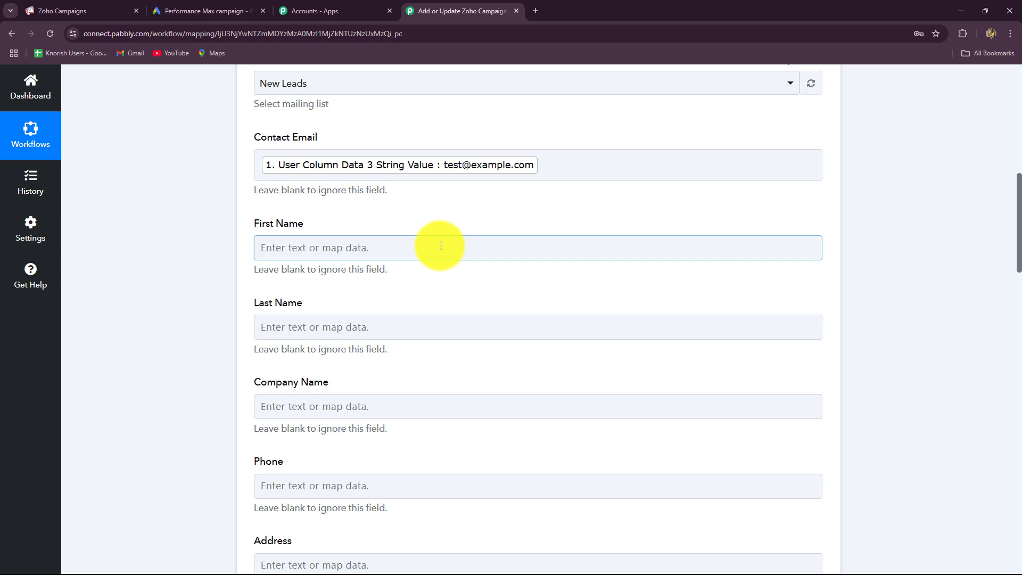
scroll(441, 246, down, 4)
scroll(441, 248, up, 4)
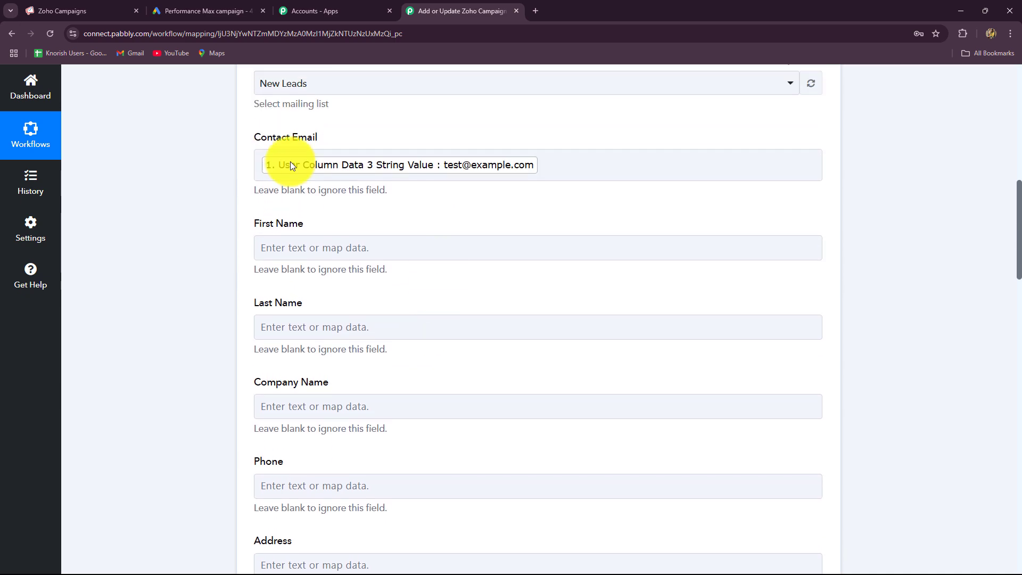
scroll(405, 243, down, 3)
click(354, 85)
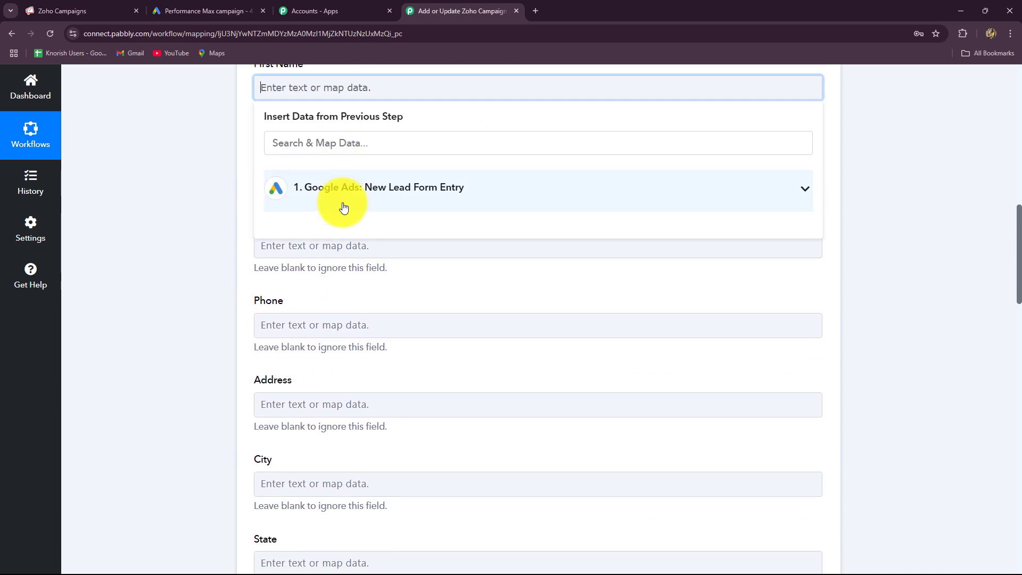
click(342, 205)
scroll(388, 368, down, 1)
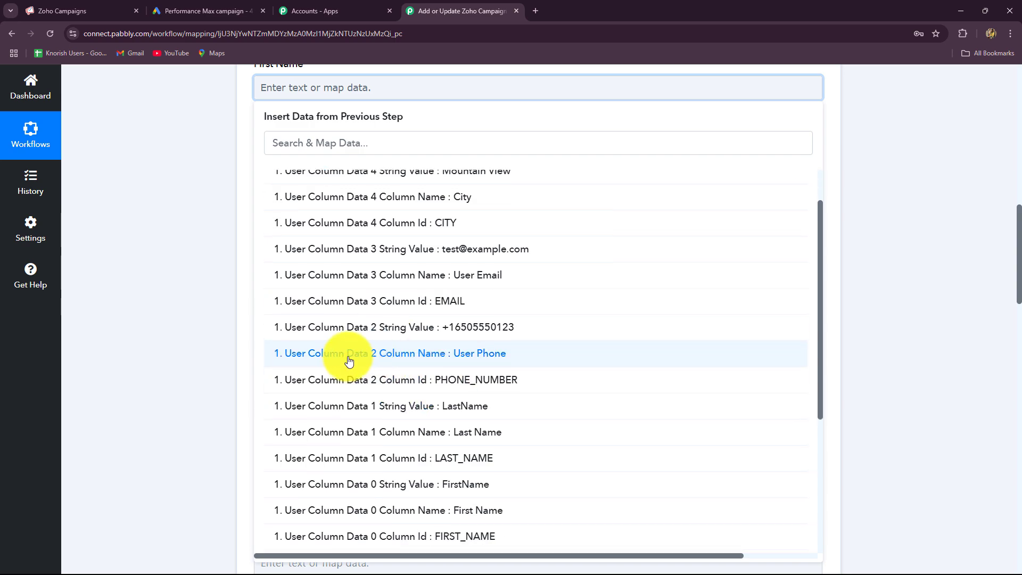
scroll(432, 400, down, 1)
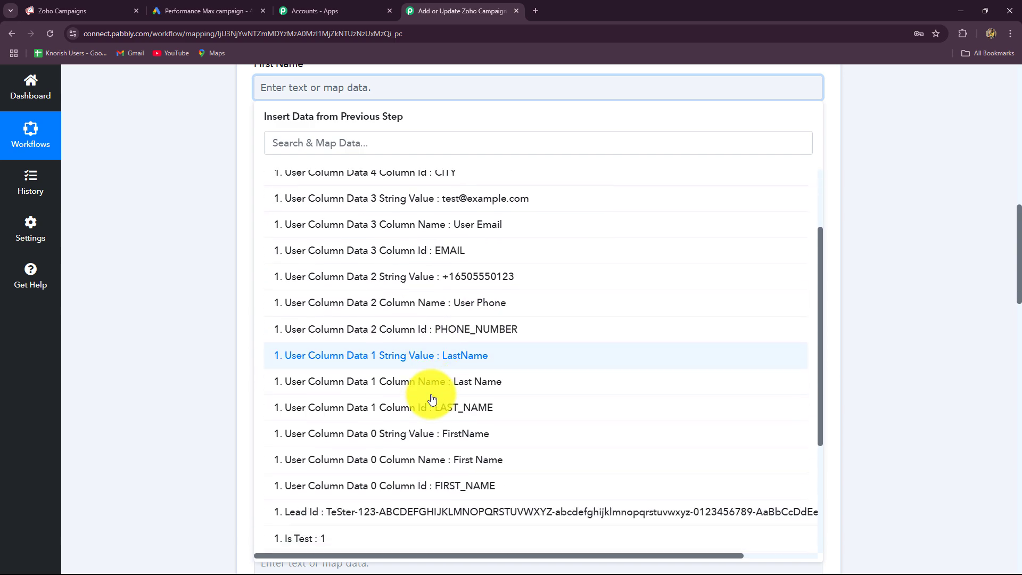
click(407, 429)
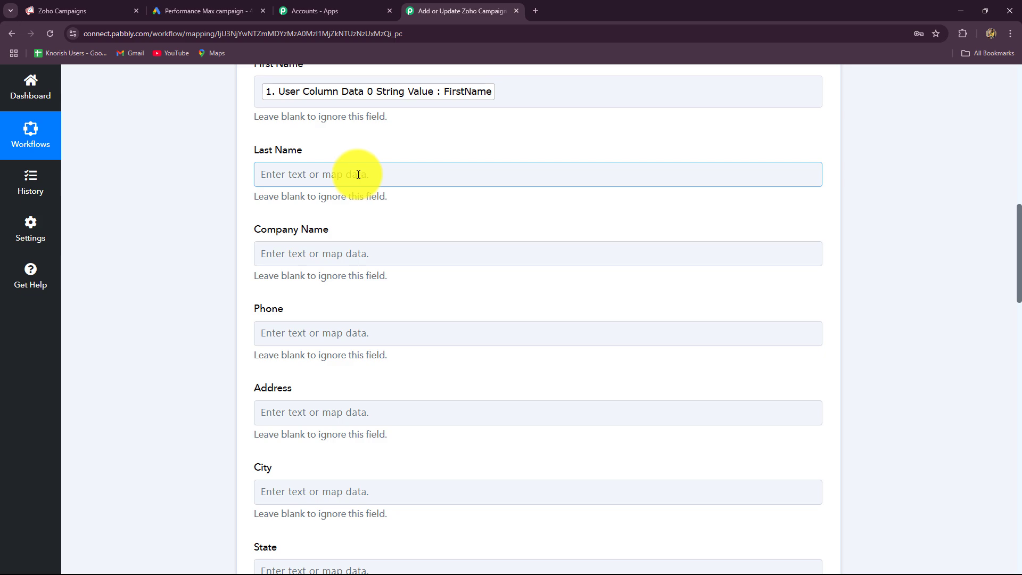
Map the lead's LastName value into the Last Name field
click(354, 172)
click(342, 290)
scroll(426, 378, down, 4)
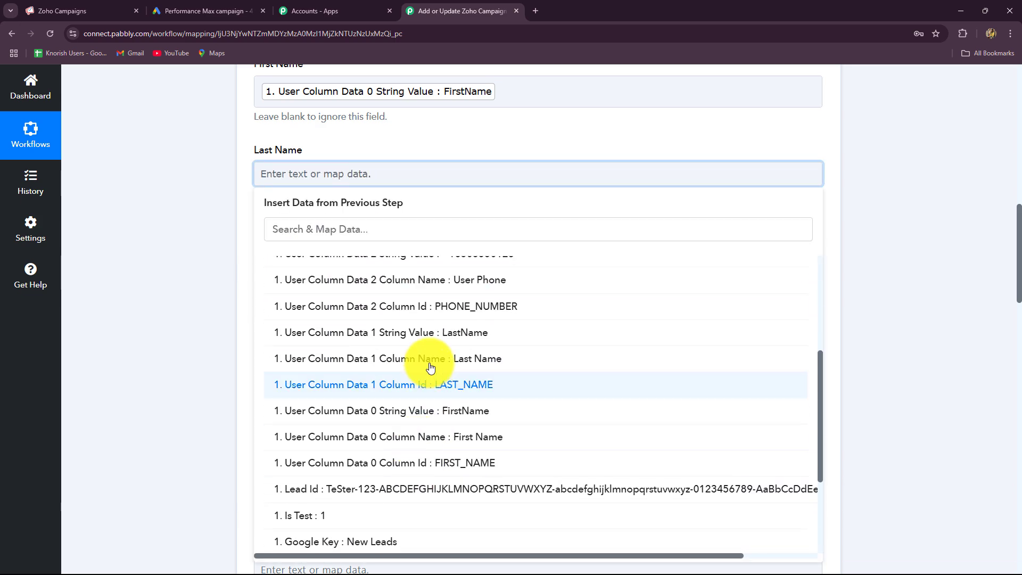
click(449, 335)
click(182, 286)
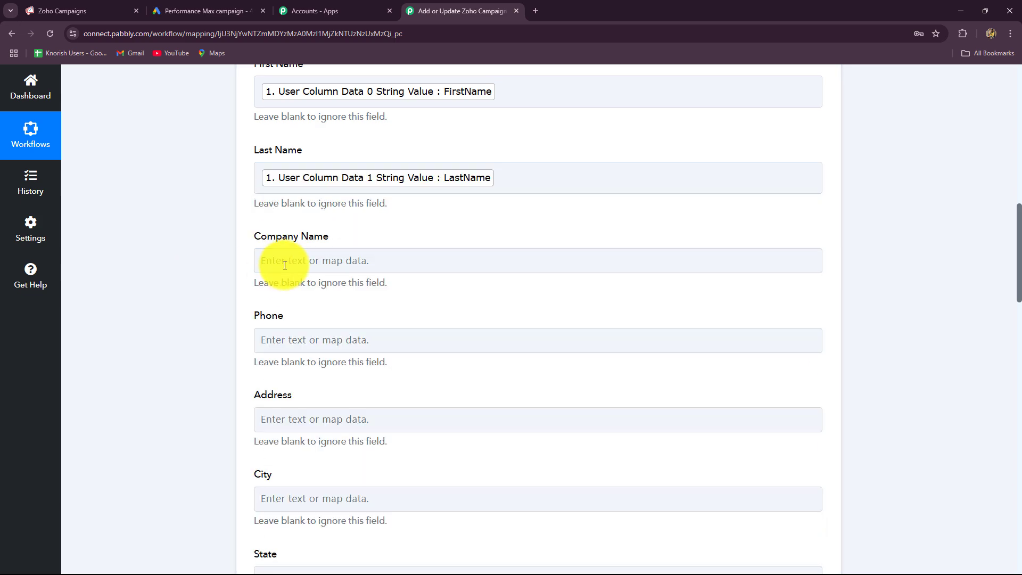
scroll(282, 258, down, 2)
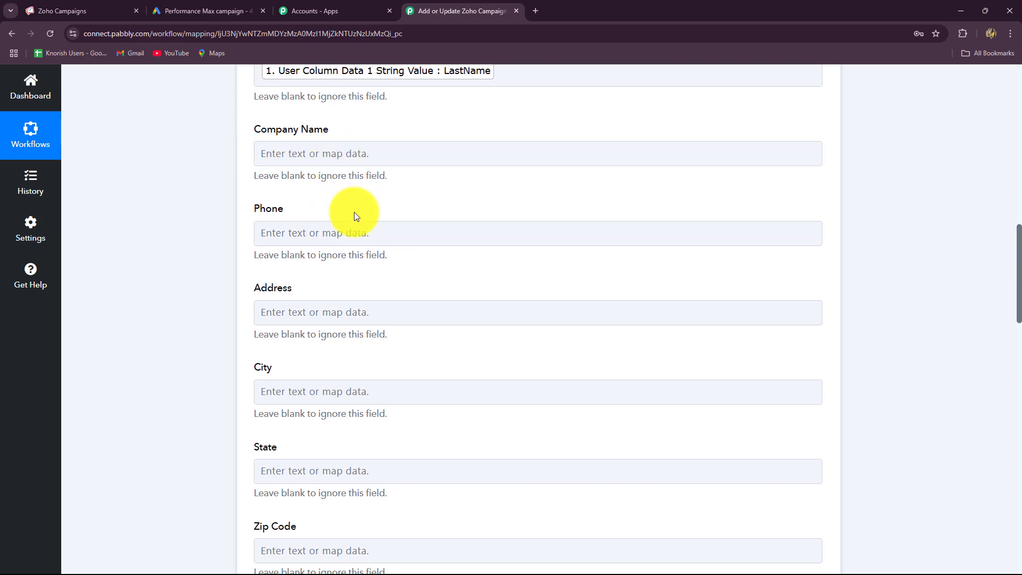
scroll(354, 212, down, 3)
scroll(341, 176, up, 1)
Map the lead's phone number (User Column Data 2) into Phone
click(324, 130)
click(372, 226)
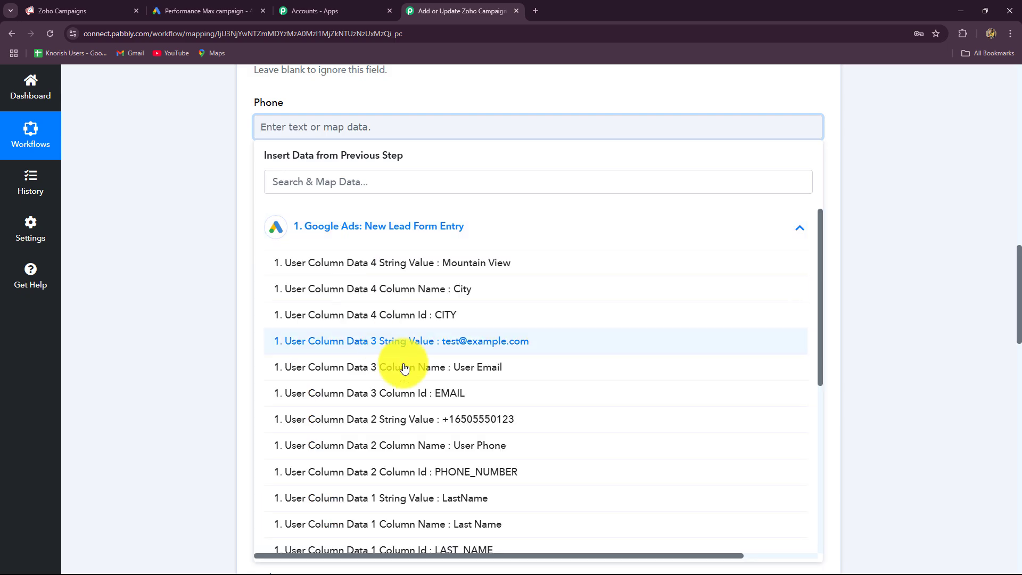
click(475, 420)
click(152, 261)
Map the Mountain View value (User Column Data 4) into City
scroll(362, 223, down, 1)
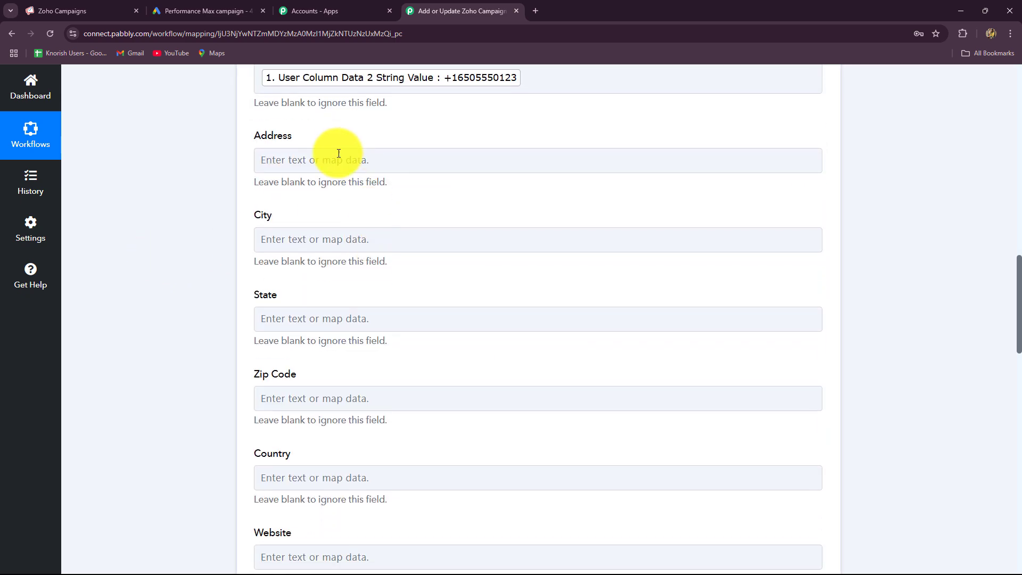
scroll(312, 235, down, 3)
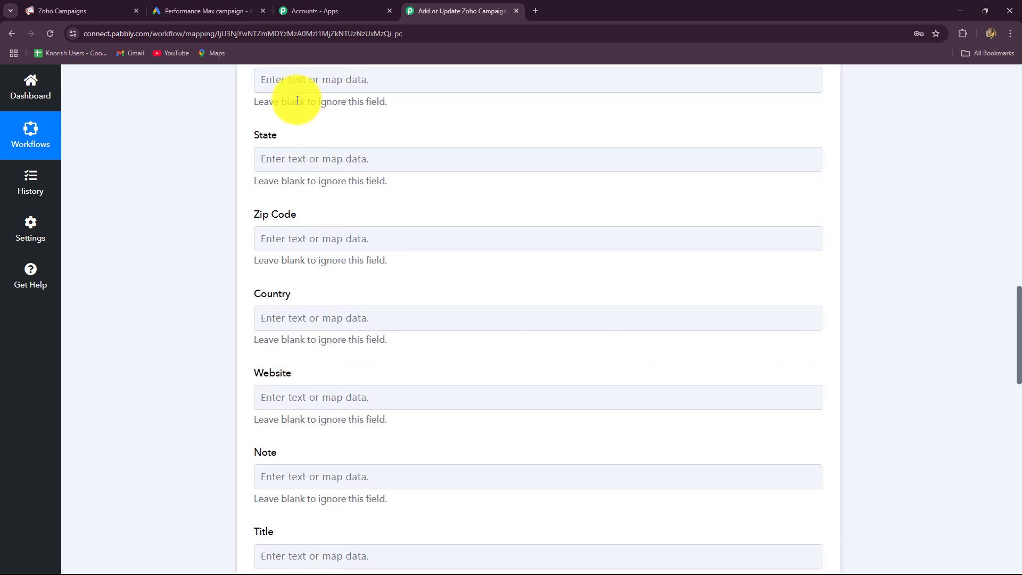
click(362, 80)
click(353, 189)
click(405, 210)
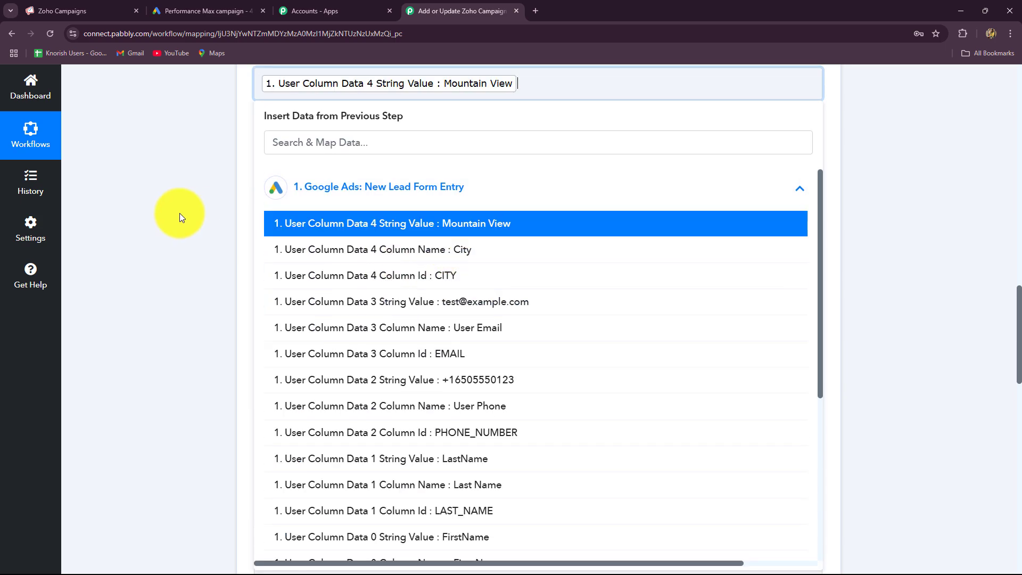
click(178, 217)
scroll(392, 331, down, 4)
click(392, 356)
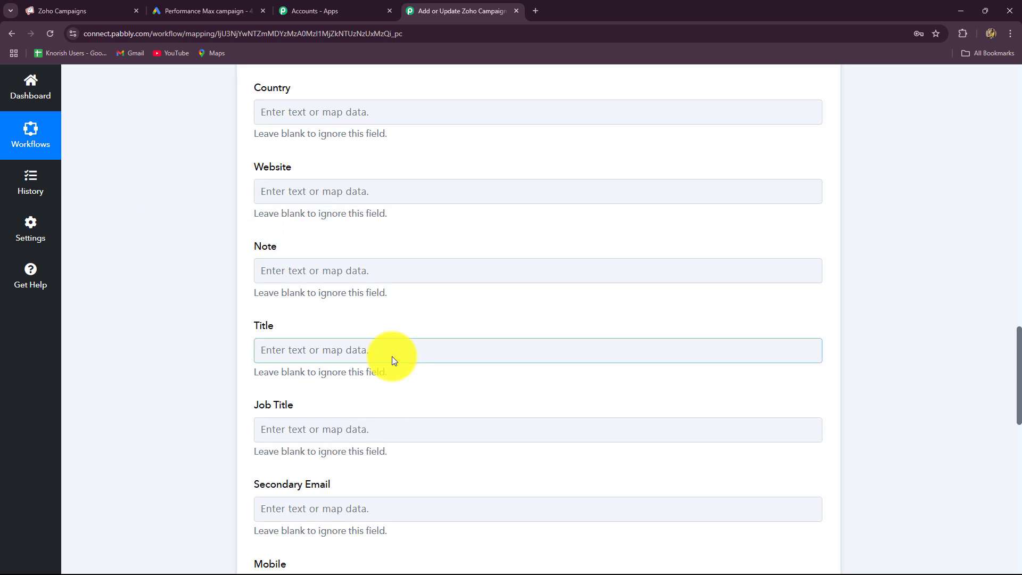
scroll(393, 357, down, 4)
scroll(393, 355, down, 9)
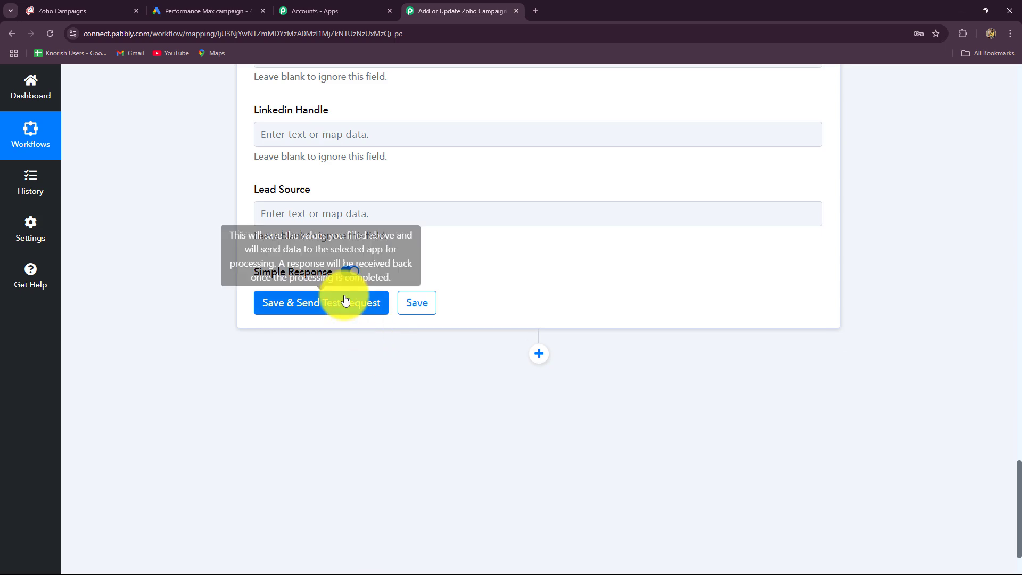
Send the test request and read the success response about the confirmation email
click(341, 303)
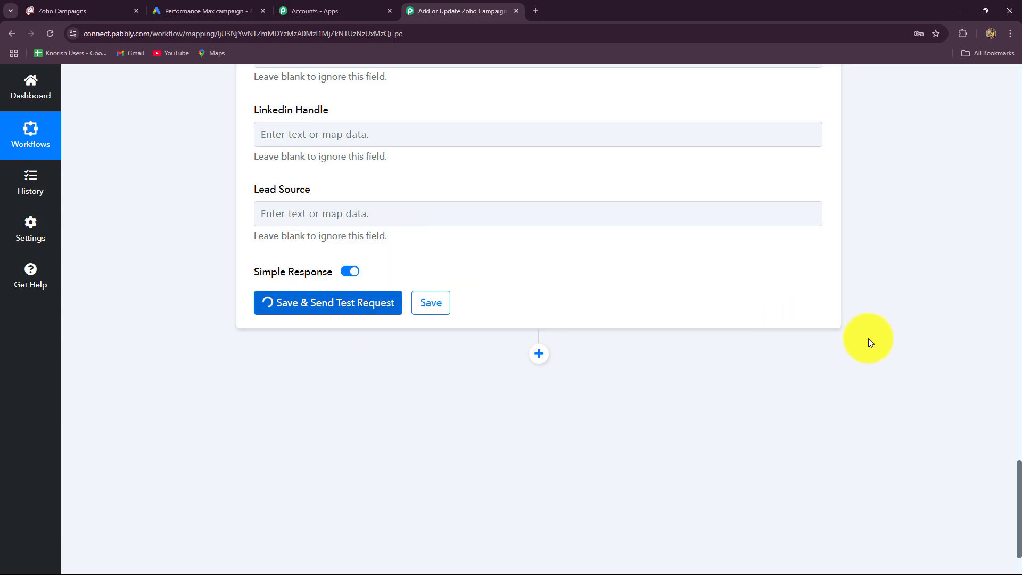
scroll(559, 298, up, 3)
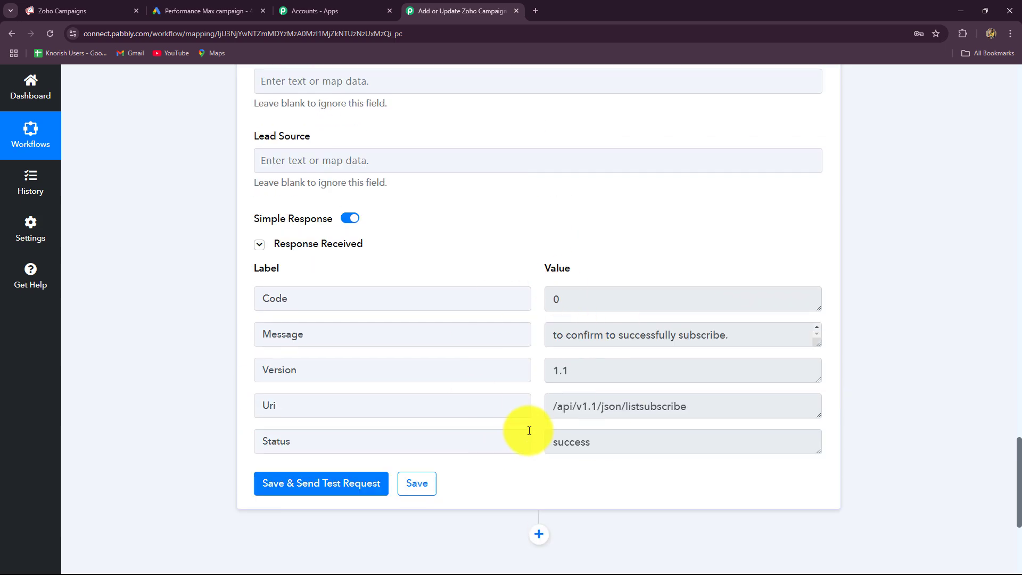
click(665, 341)
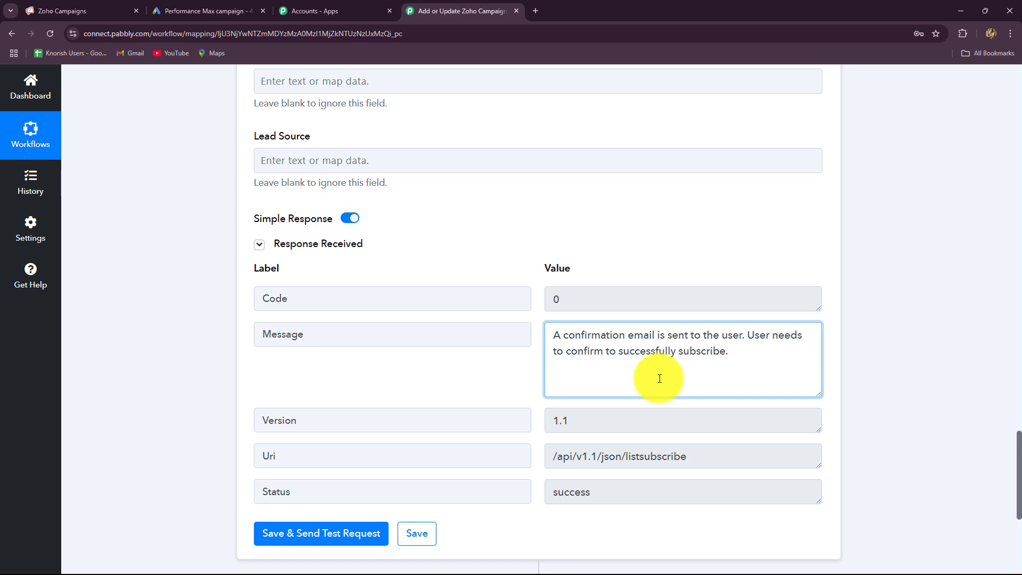
scroll(660, 378, down, 1)
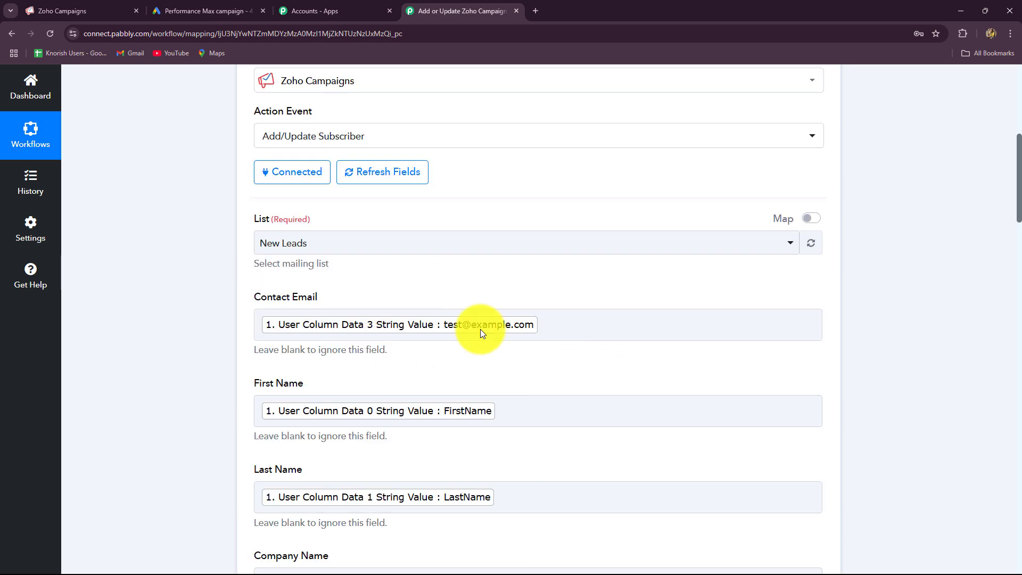
Replace the mapped Contact Email token with a pasted fixed test email address
click(546, 331)
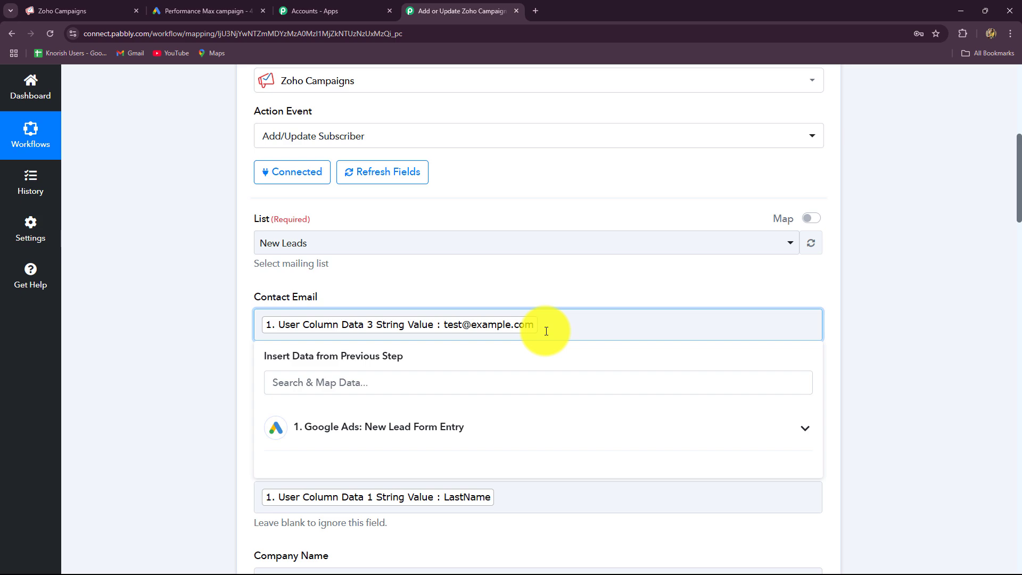
key(BackSpace)
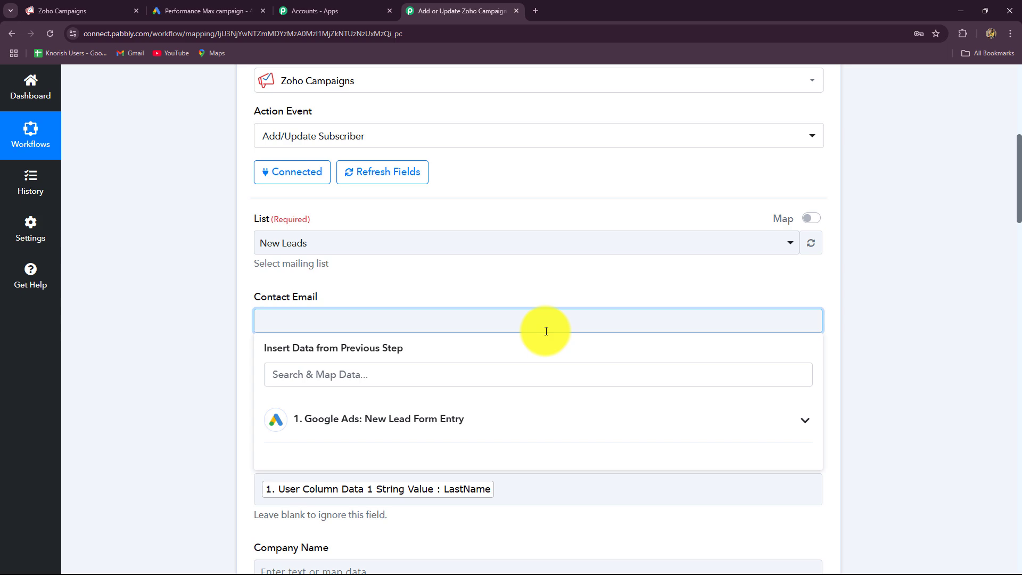
key(ctrl+v)
click(128, 367)
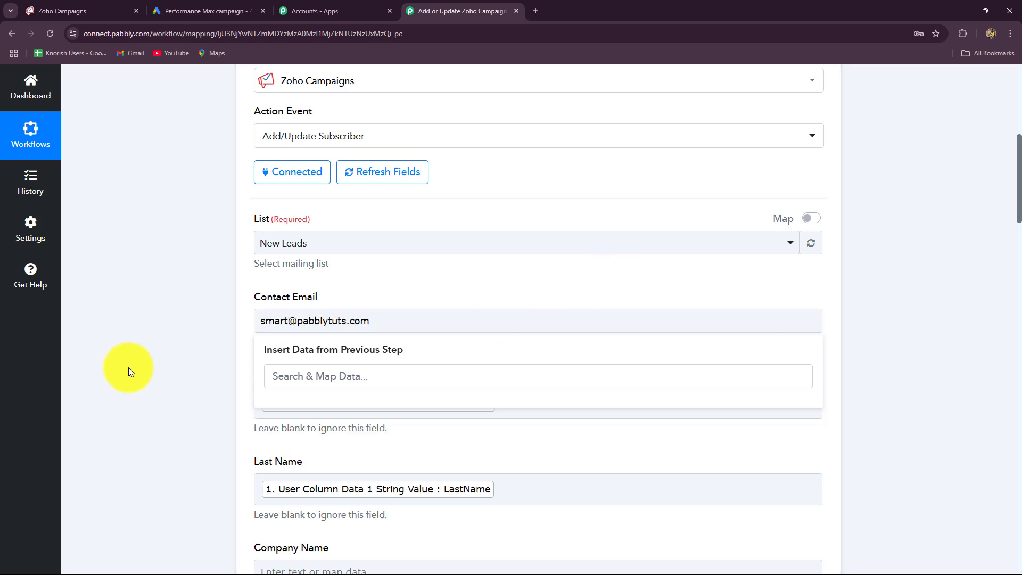
scroll(204, 382, down, 3)
scroll(203, 383, down, 20)
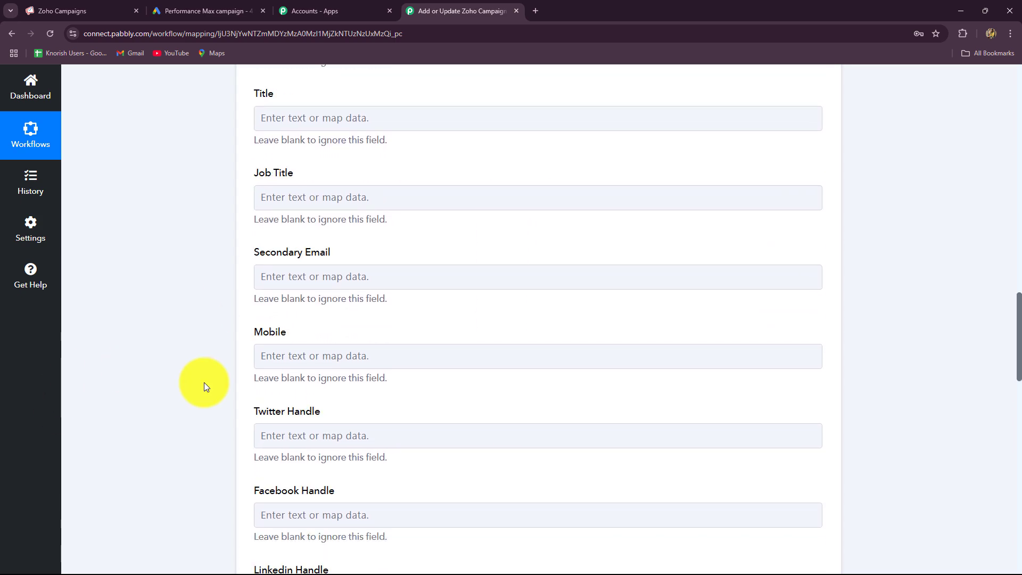
scroll(204, 382, down, 3)
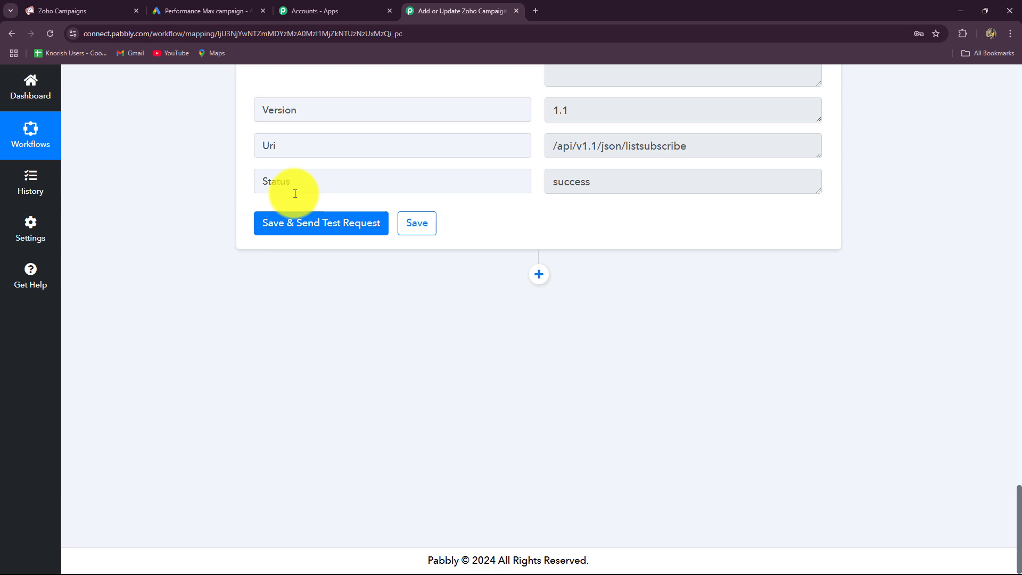
Resend the test request and check the success response message
click(292, 224)
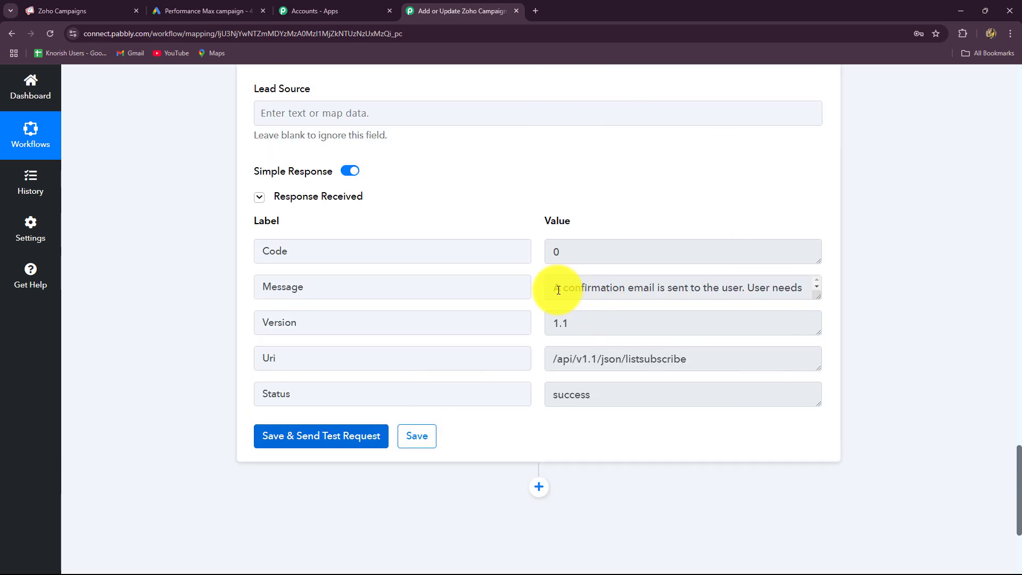
drag(545, 287, 704, 300)
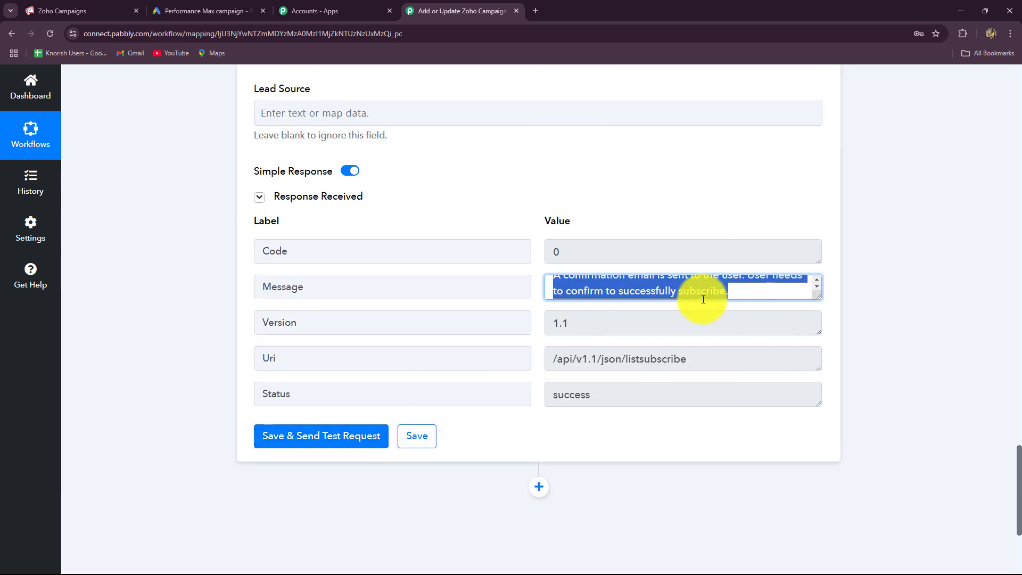
scroll(670, 376, up, 20)
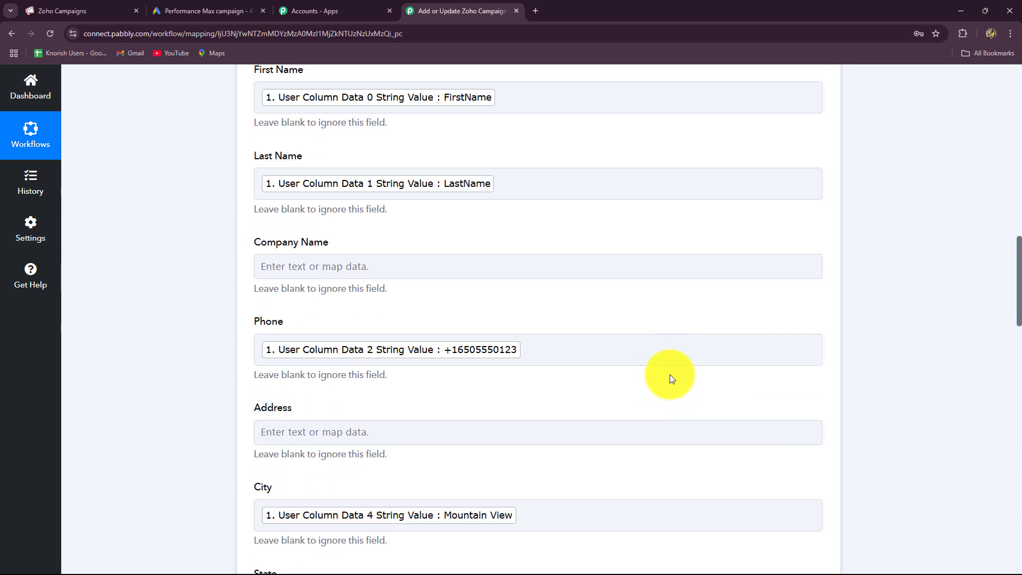
scroll(670, 374, up, 3)
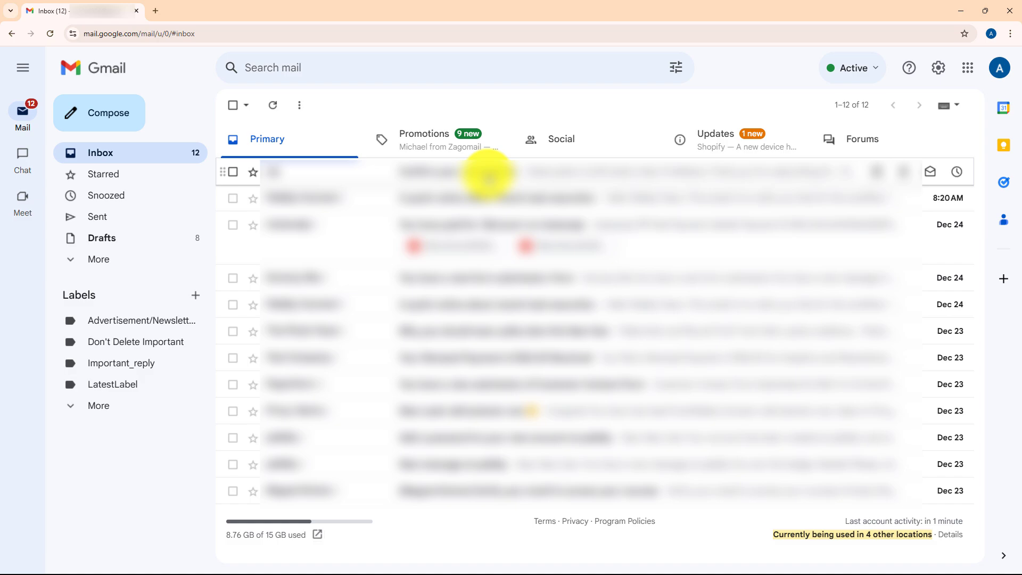
Open the 'Confirm your subscription' email in Gmail and click Confirm Subscription
click(489, 176)
scroll(459, 278, down, 5)
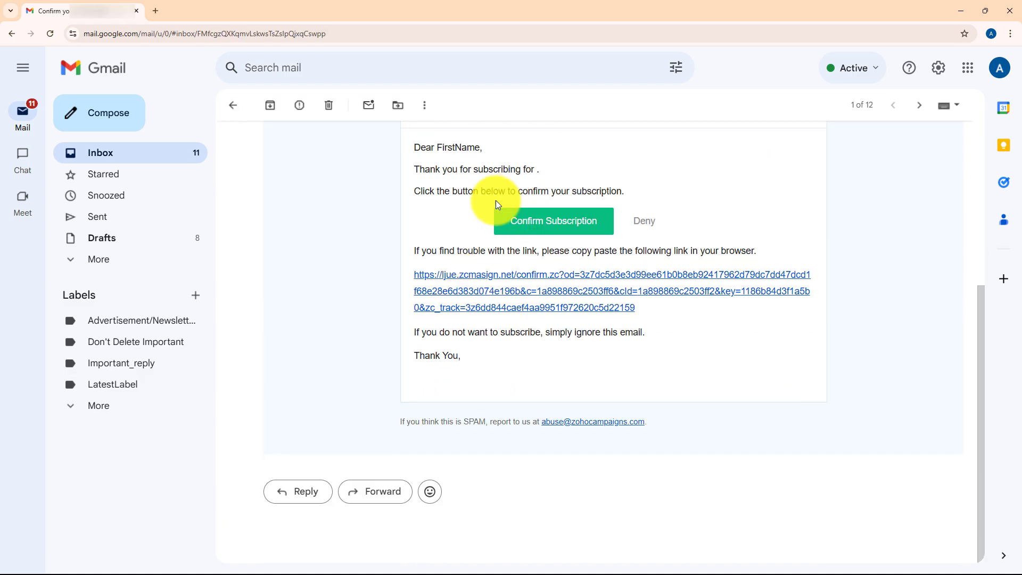
click(570, 233)
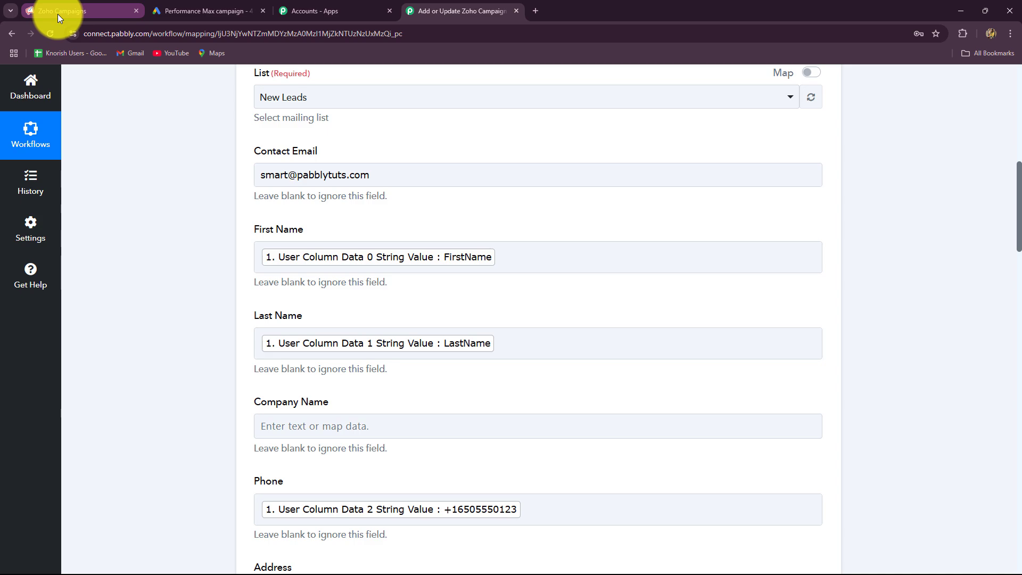
Reload Zoho Campaigns lists and view the New Leads contacts, showing the Mountain View contact
click(58, 14)
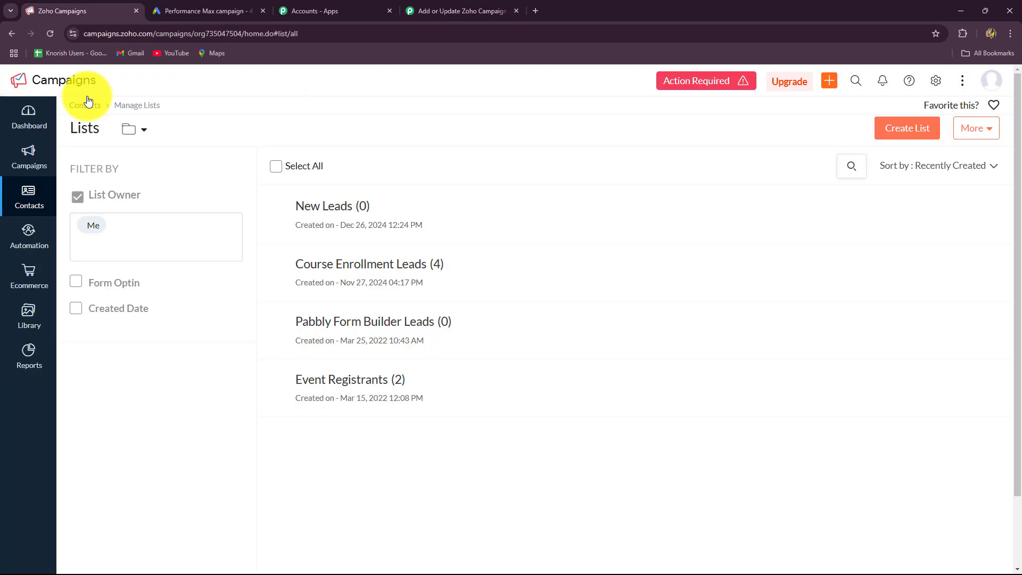
click(47, 35)
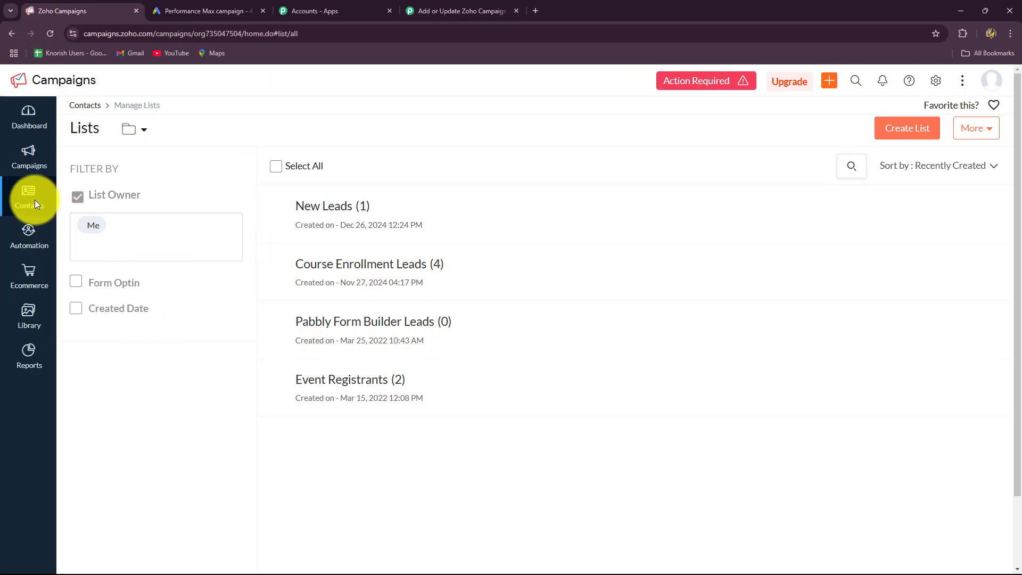
click(333, 209)
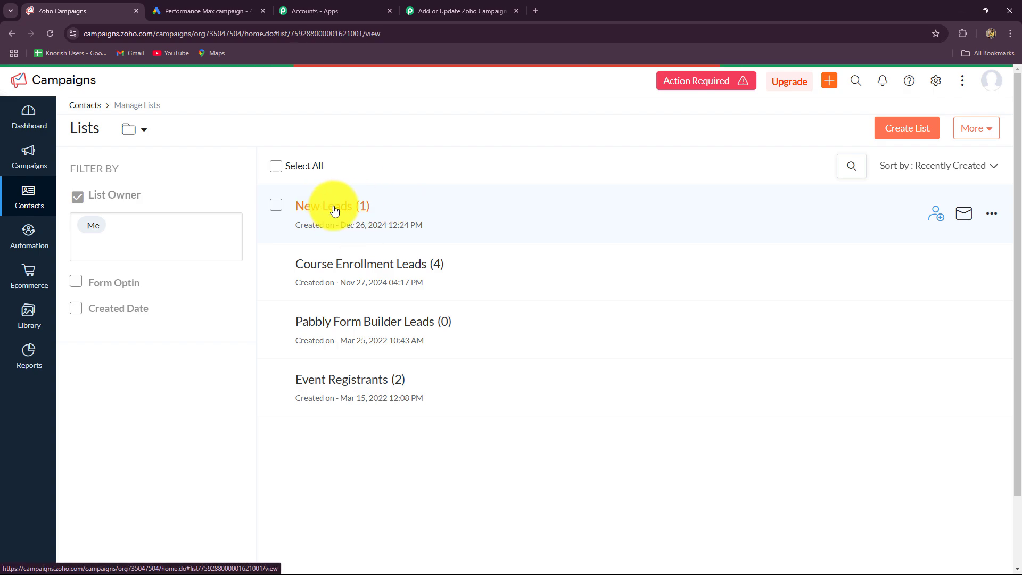
scroll(243, 292, down, 2)
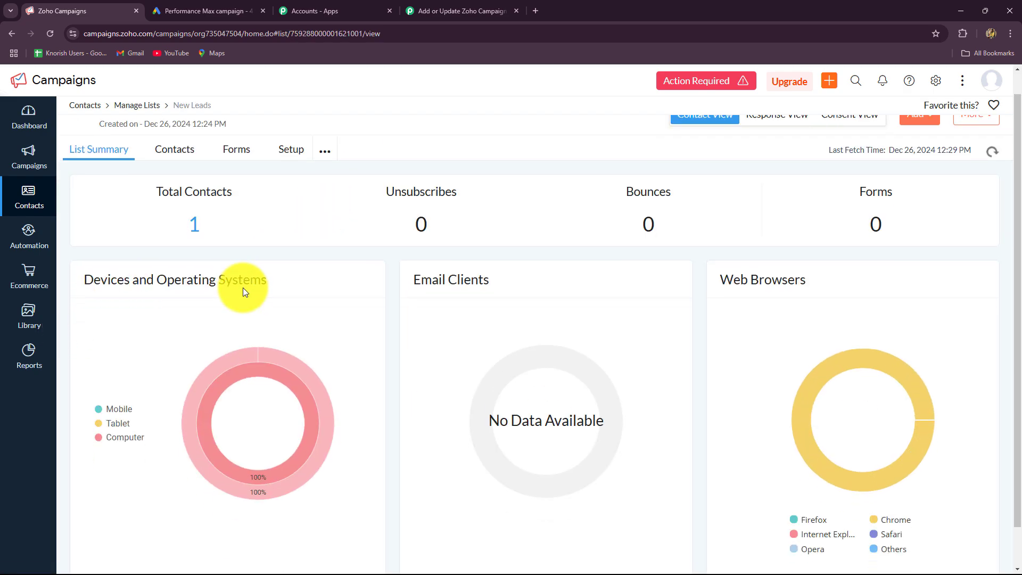
scroll(244, 288, up, 2)
click(177, 187)
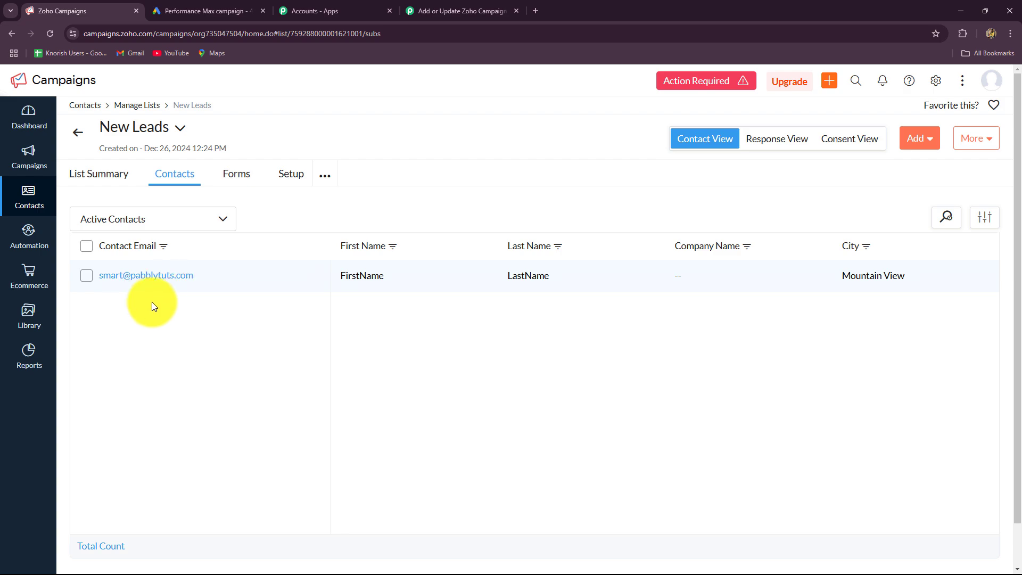
Return to the Pabbly workflow and collapse the Zoho Campaigns action step
click(456, 10)
scroll(1011, 287, up, 15)
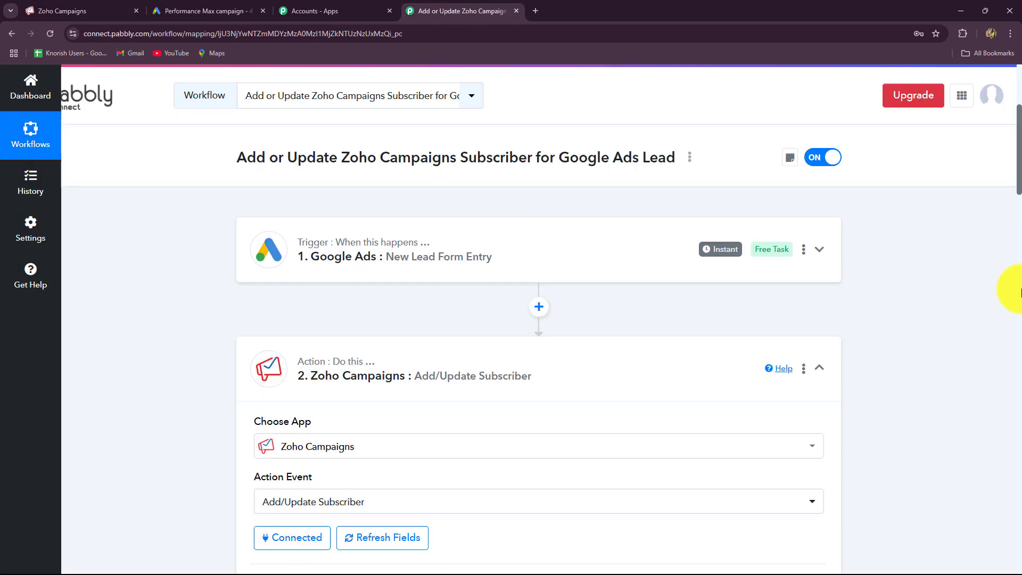
click(820, 403)
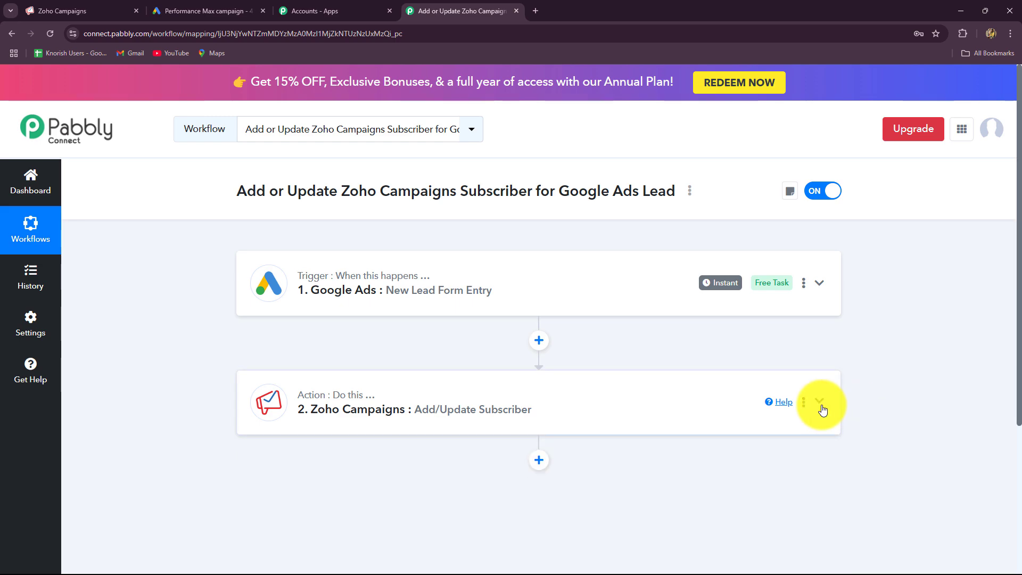